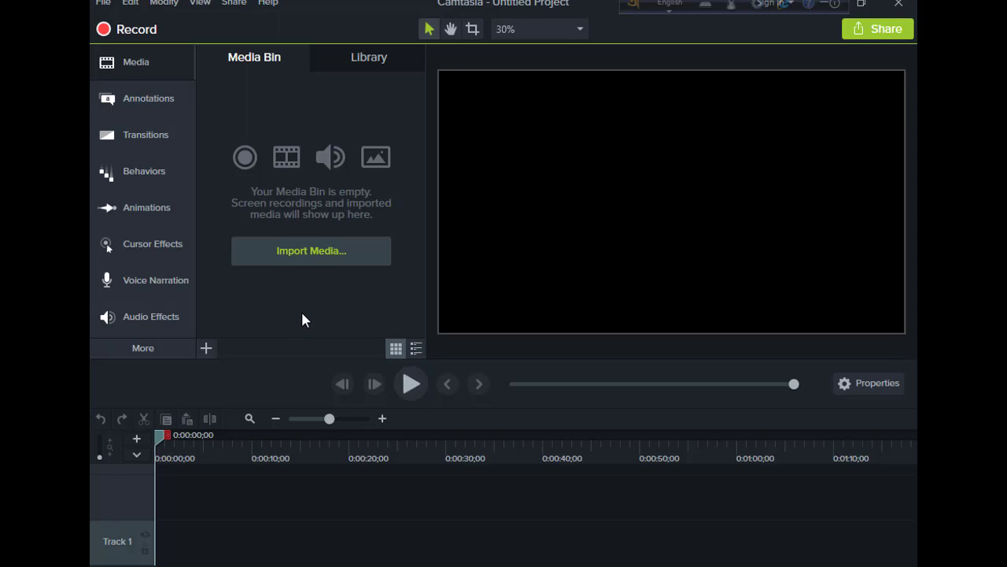
- Import the YouTube.png logo image into the media bin
left_click(307, 264)
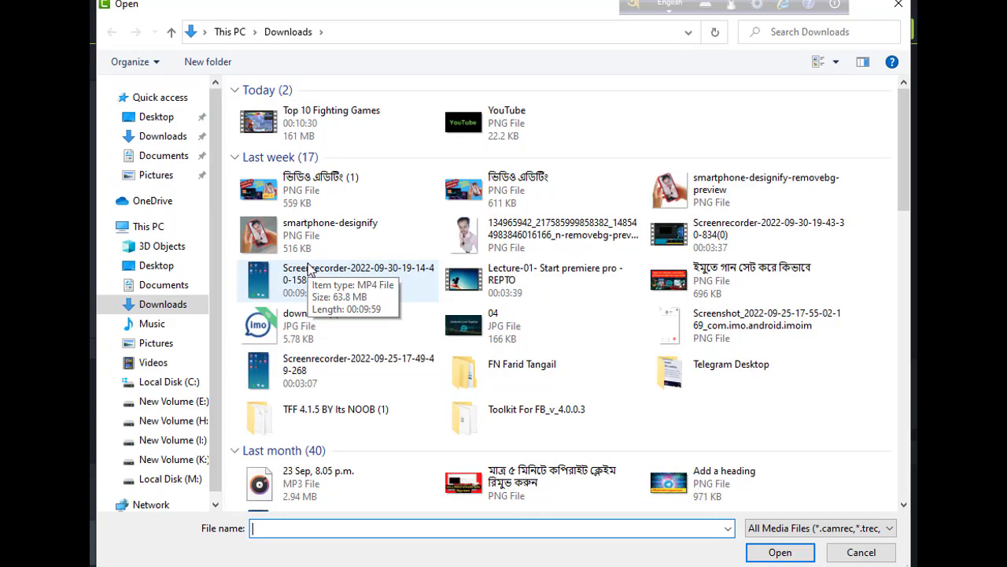
left_click(472, 124)
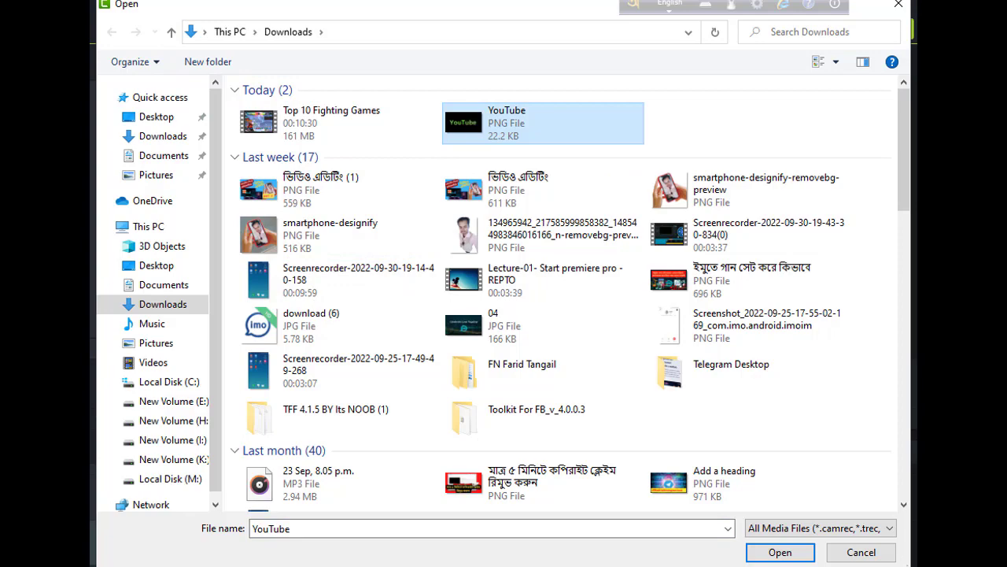
left_click(781, 552)
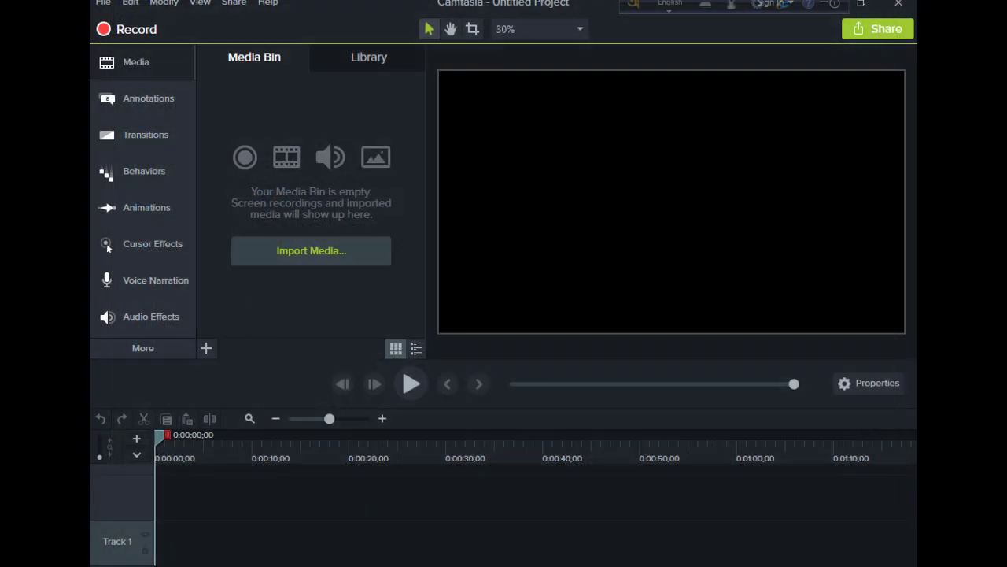
- Import the Top 10 Fighting Games video into the media bin as well
left_click(209, 353)
left_click(229, 275)
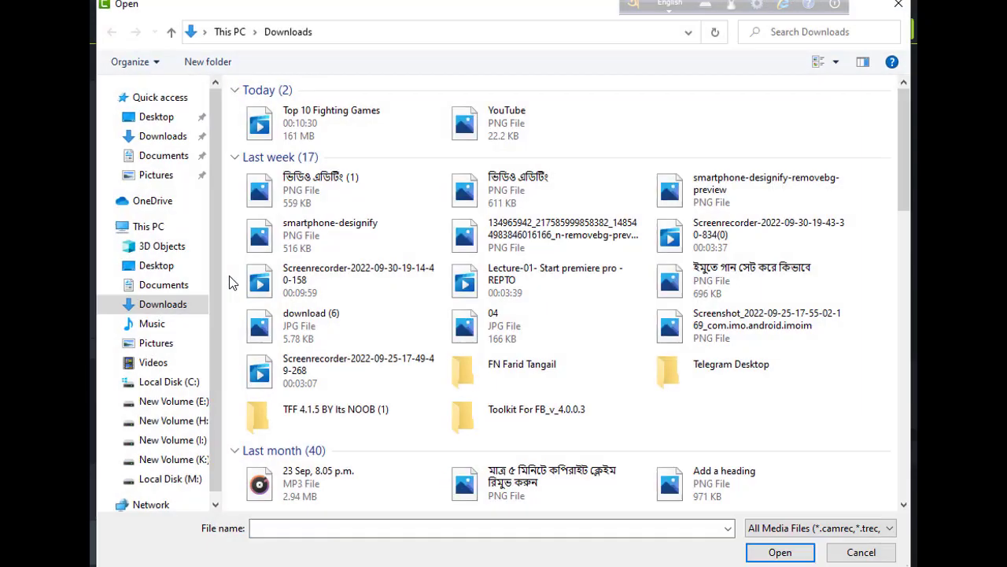
left_click(321, 136)
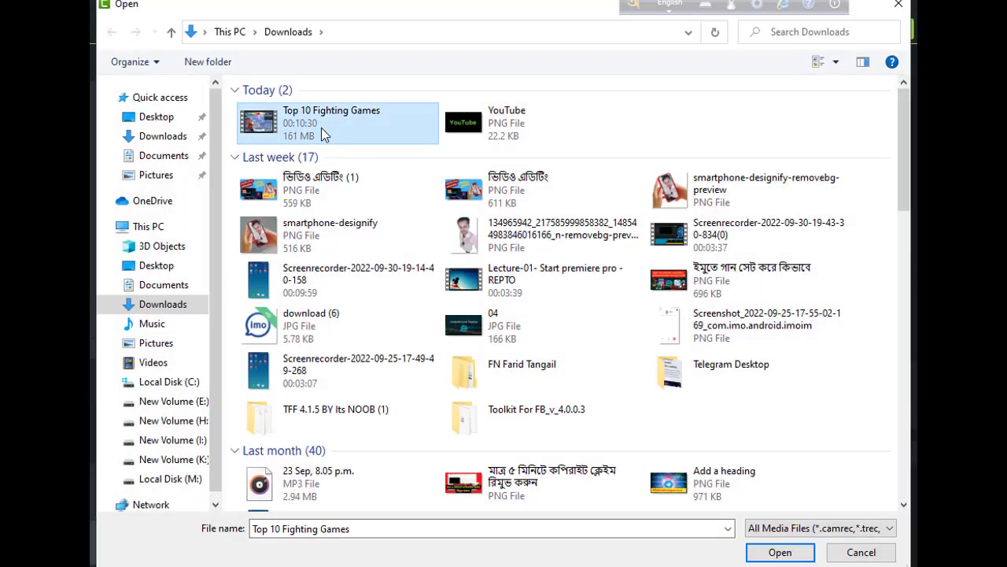
left_click(775, 552)
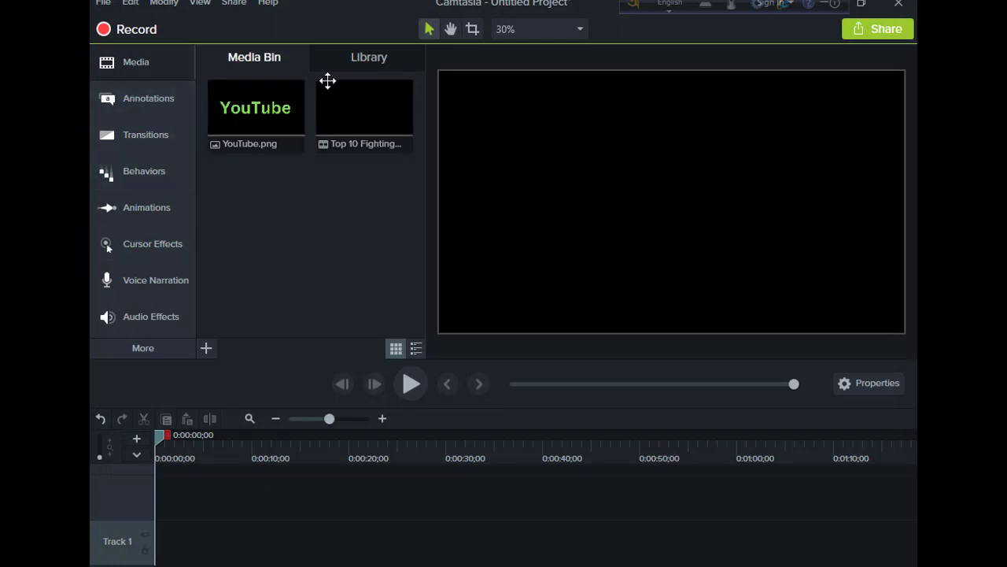
- Add the Top 10 Fighting Games video to Track 1, aligned to fill the canvas
left_click(349, 131)
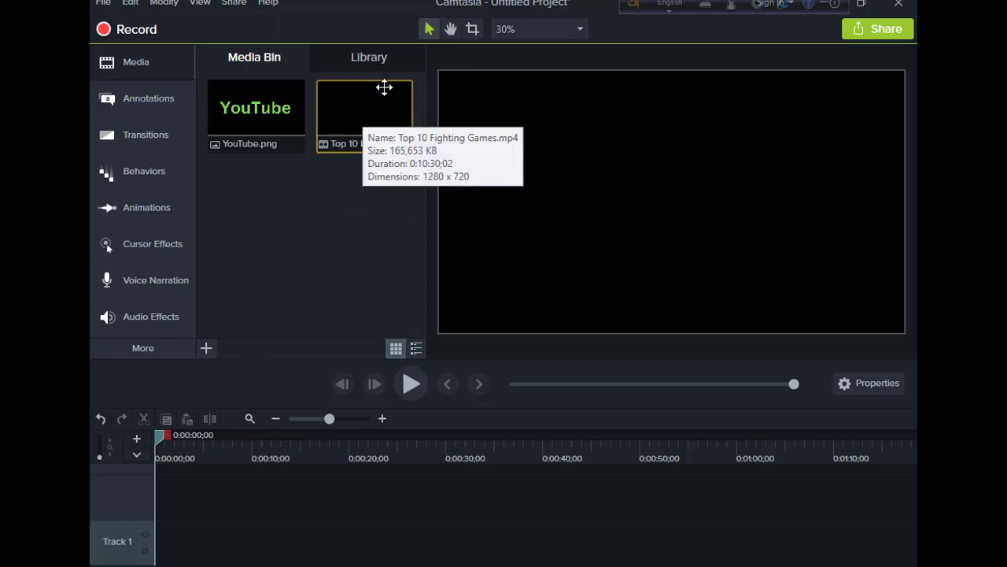
mouse_move(385, 95)
left_mouse_down()
mouse_move(563, 174)
mouse_move(626, 171)
left_mouse_up()
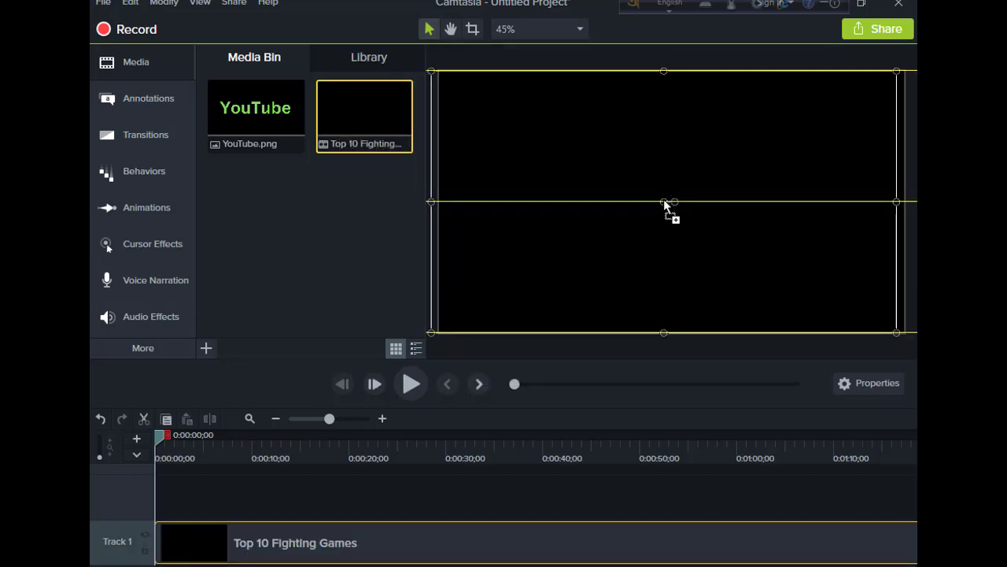
left_click_drag(663, 202, 664, 201)
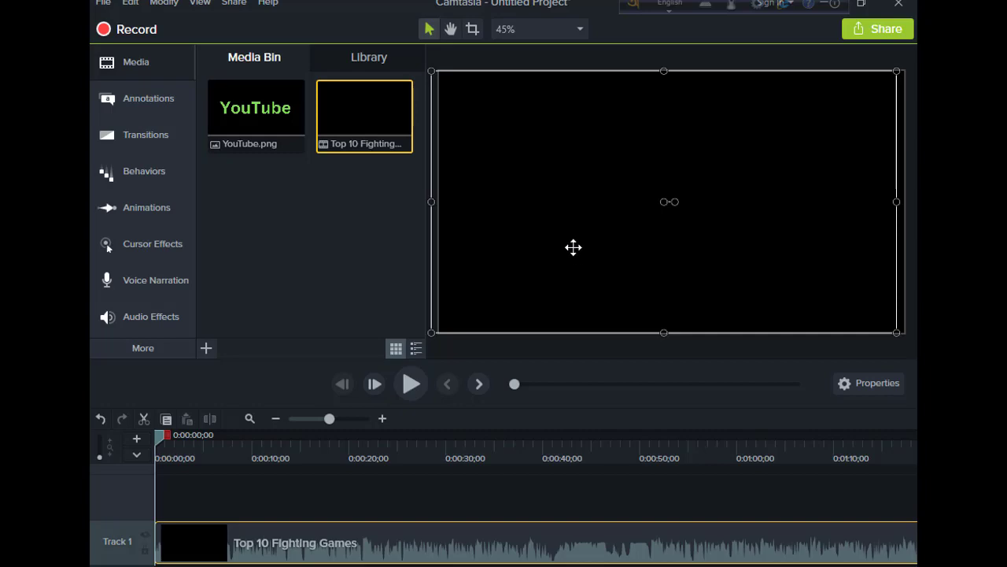
left_click_drag(553, 237, 559, 235)
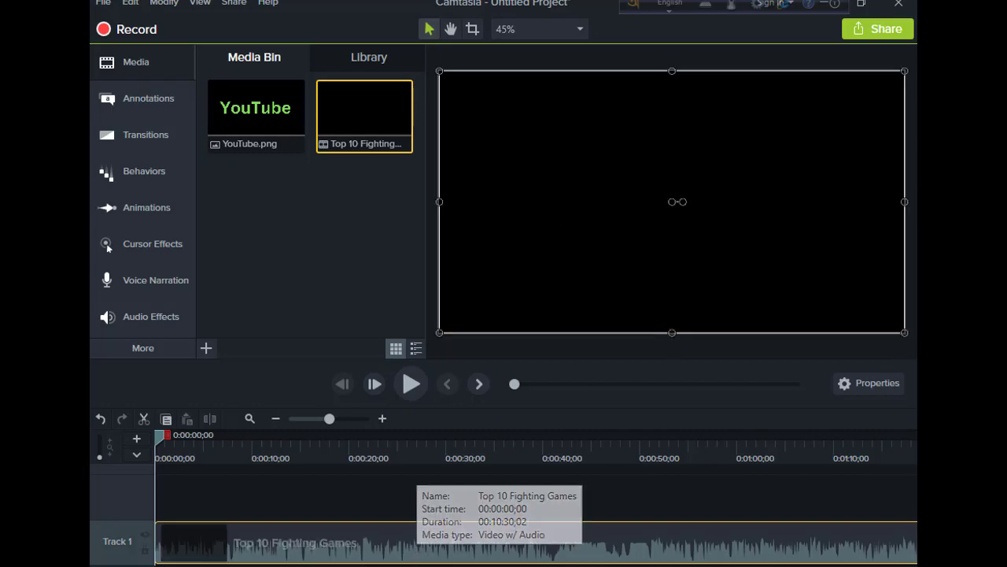
- Scrub through the footage and zoom the timeline out twice to see more of it
left_click_drag(162, 438, 195, 438)
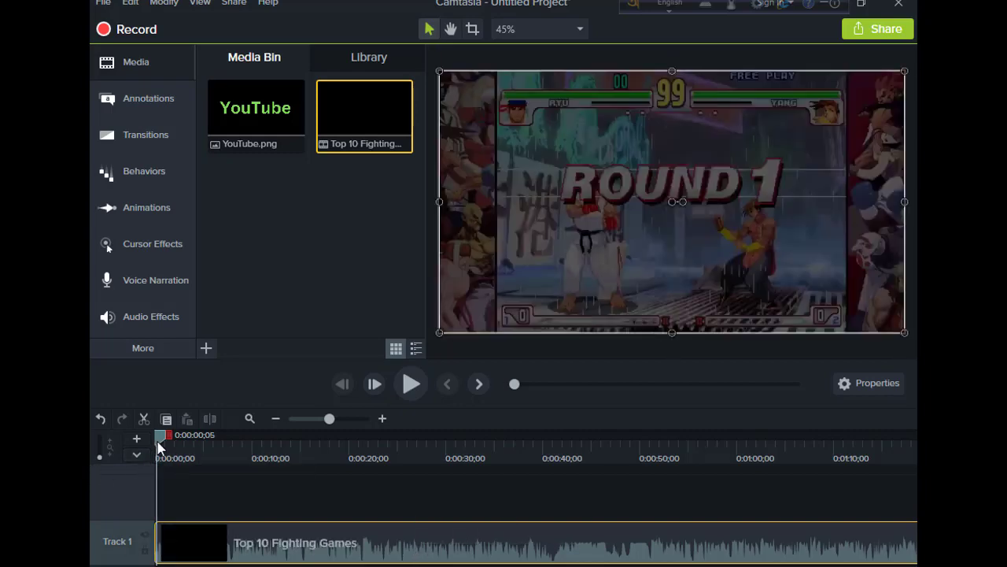
left_click_drag(242, 463, 652, 507)
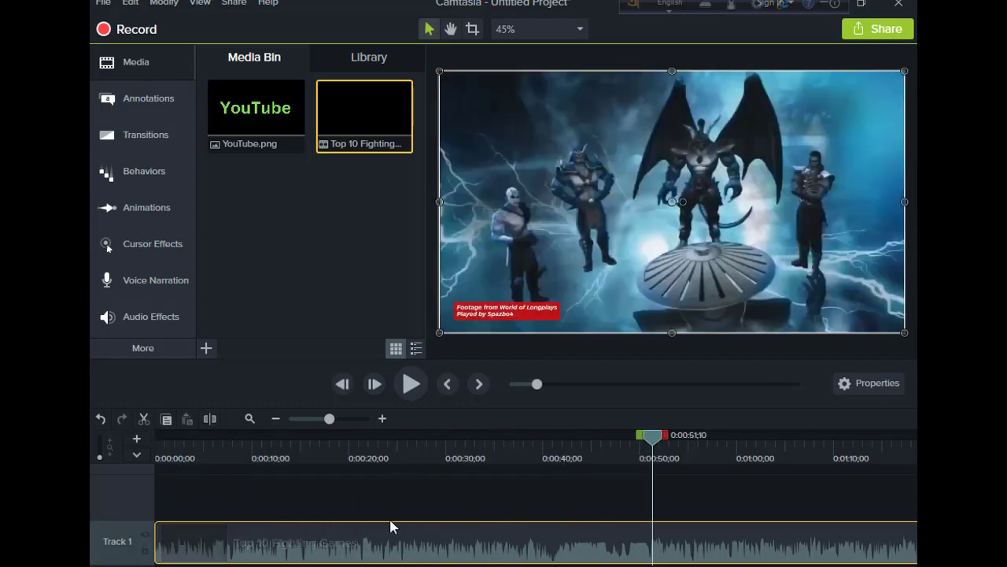
left_click(279, 422)
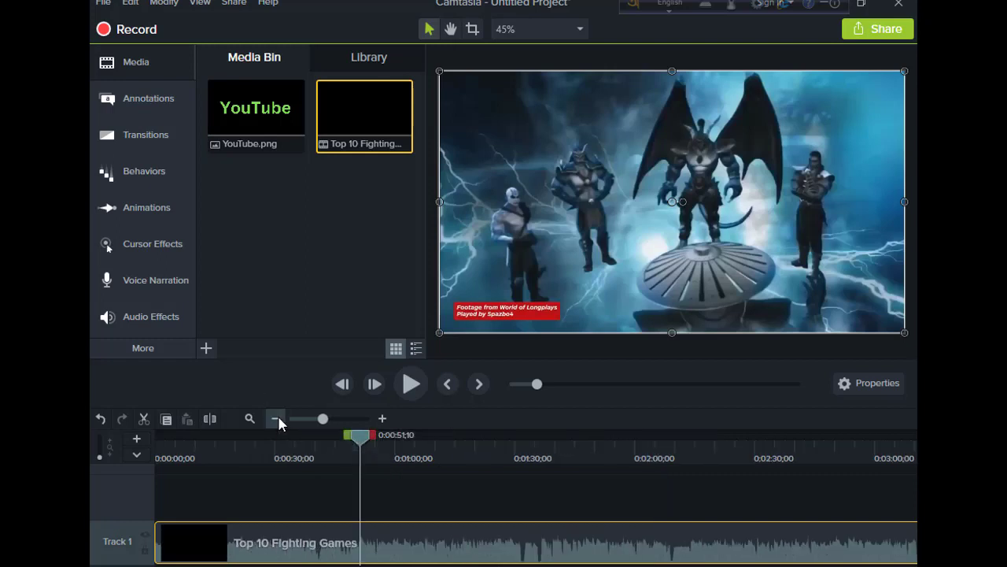
left_click(276, 419)
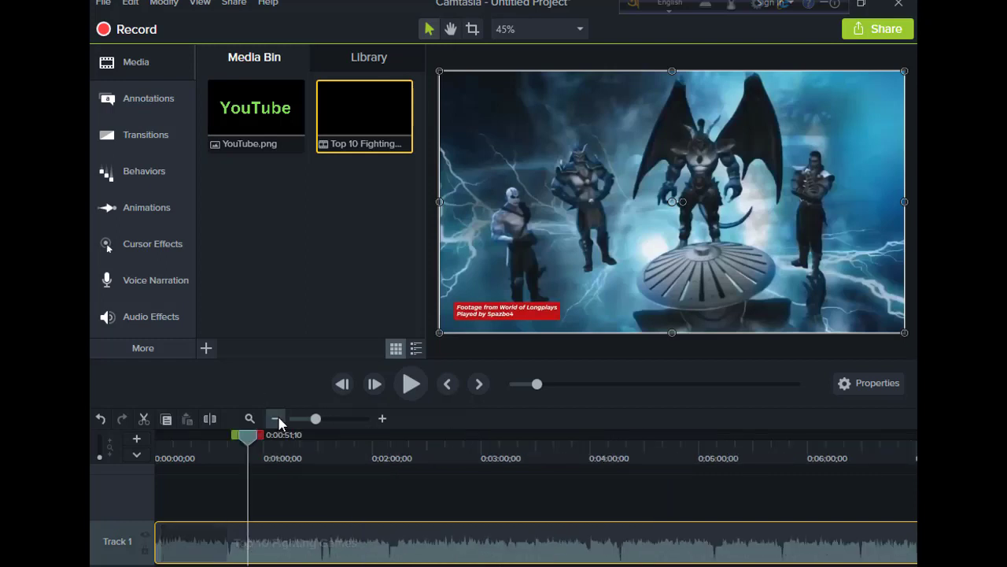
- Split the video at 0:05:46;25 and delete the portion before the cut
mouse_move(247, 437)
left_mouse_down()
mouse_move(683, 464)
mouse_move(677, 455)
mouse_move(485, 470)
mouse_move(577, 440)
mouse_move(625, 443)
mouse_move(595, 458)
mouse_move(666, 442)
mouse_move(809, 459)
mouse_move(782, 456)
mouse_move(785, 464)
left_mouse_up()
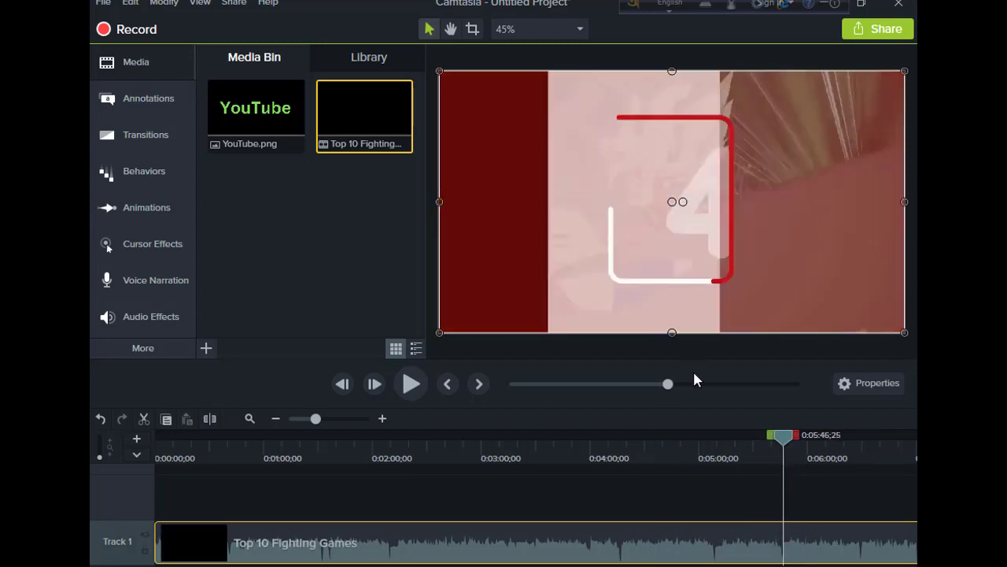
left_click(209, 421)
left_click(683, 549)
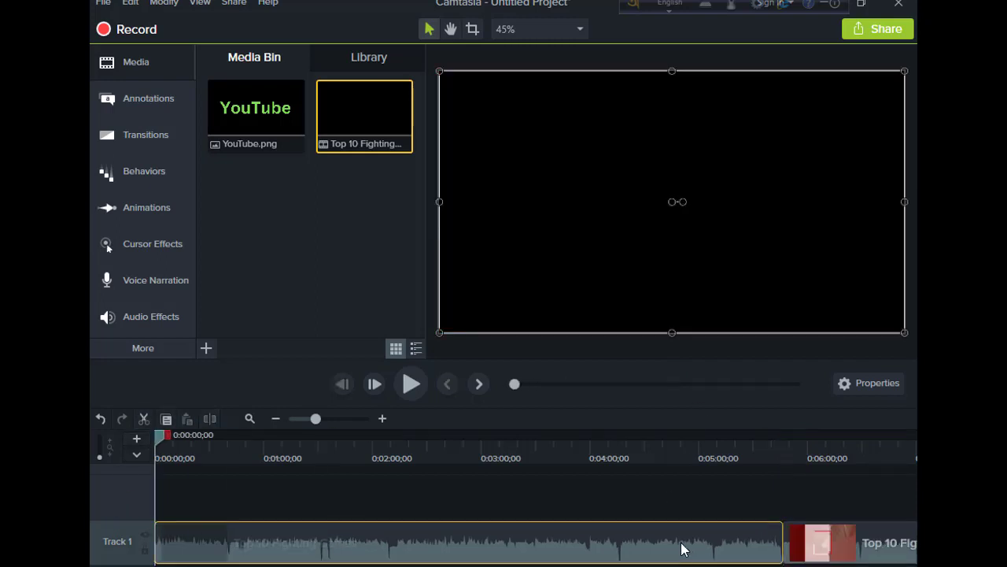
right_click(671, 548)
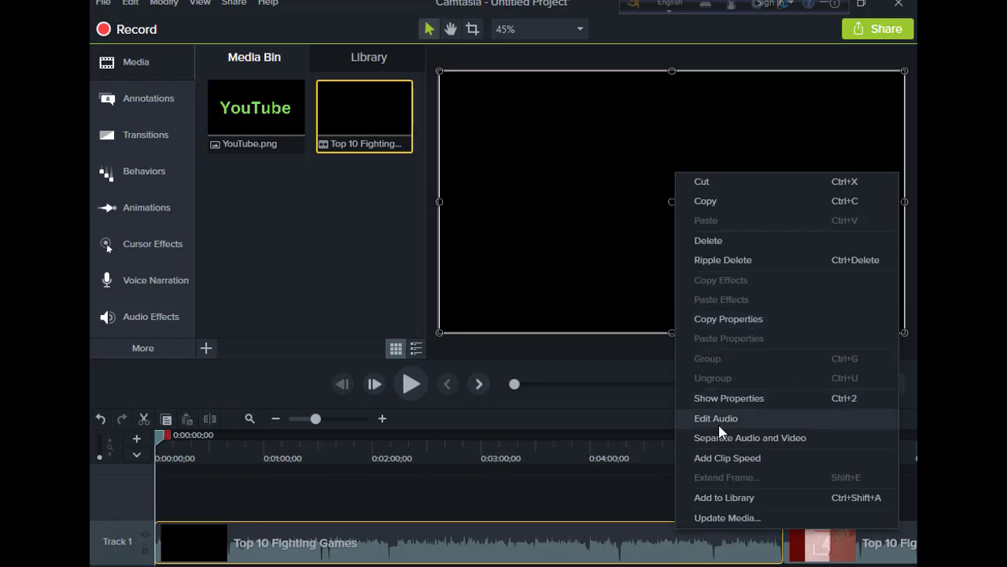
left_click(709, 240)
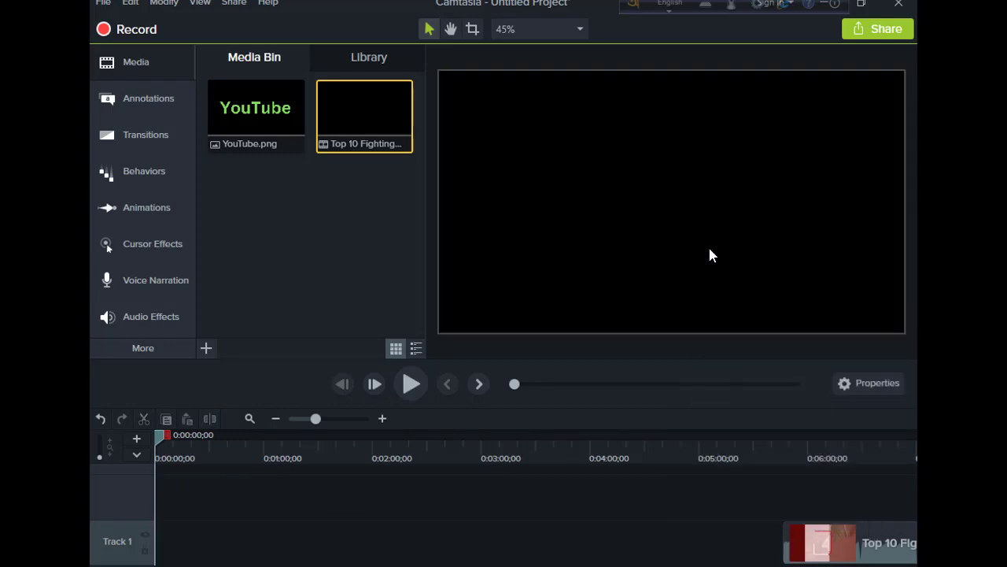
- Move the remaining clip to the timeline start, split it at 1:44 and delete the later piece
left_click_drag(884, 543, 209, 530)
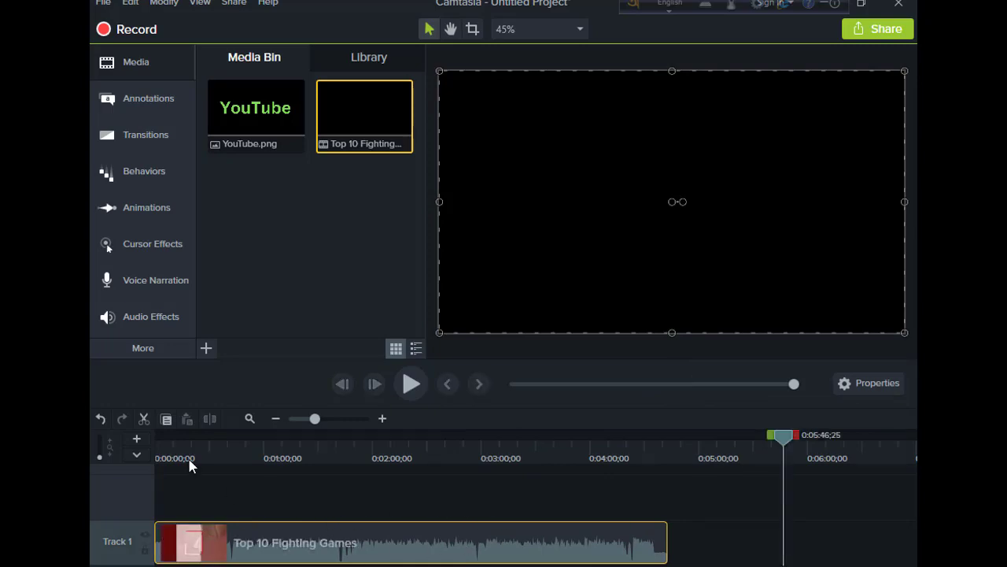
mouse_move(786, 447)
left_mouse_down()
mouse_move(347, 501)
mouse_move(343, 515)
left_mouse_up()
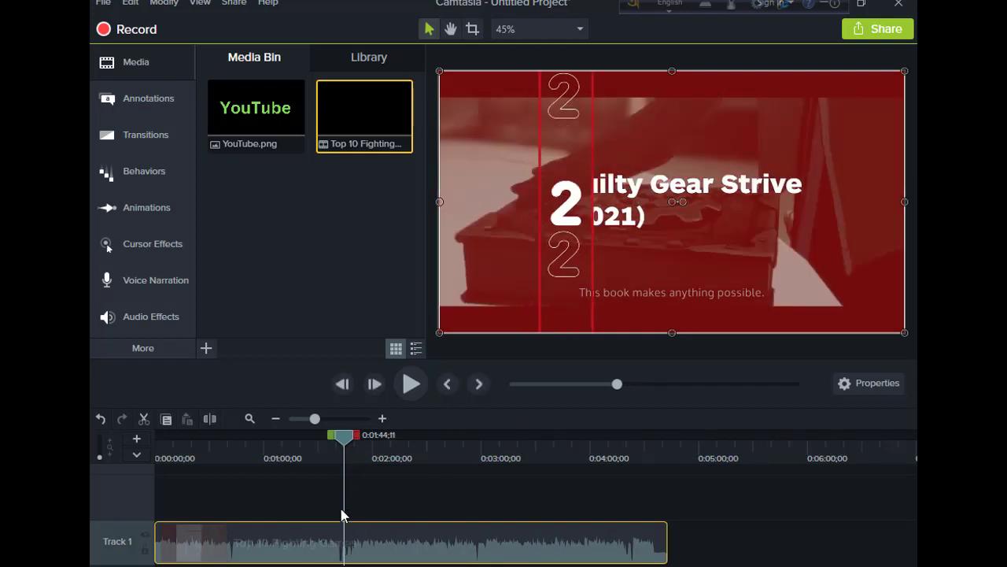
left_click(209, 419)
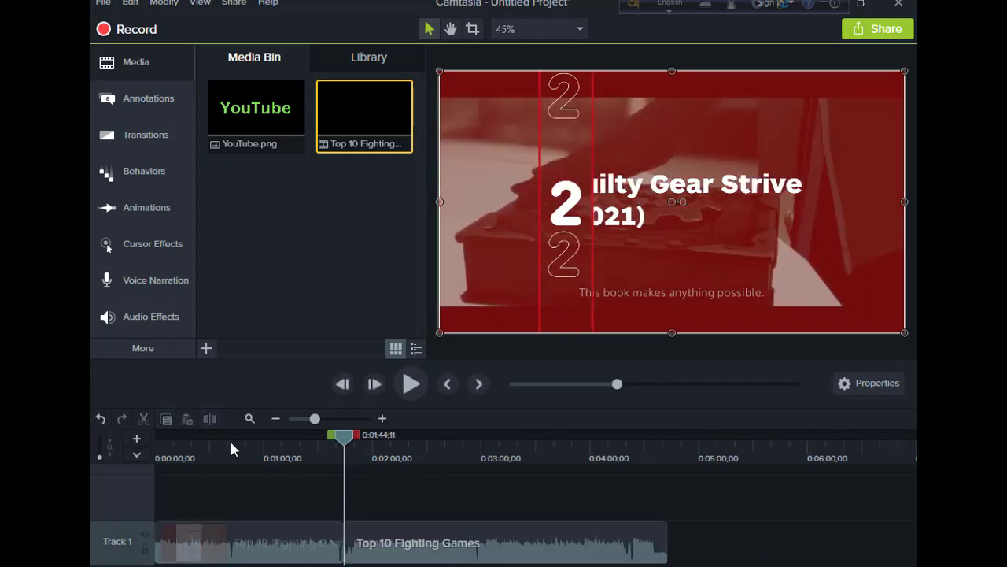
left_click(383, 540)
right_click(383, 541)
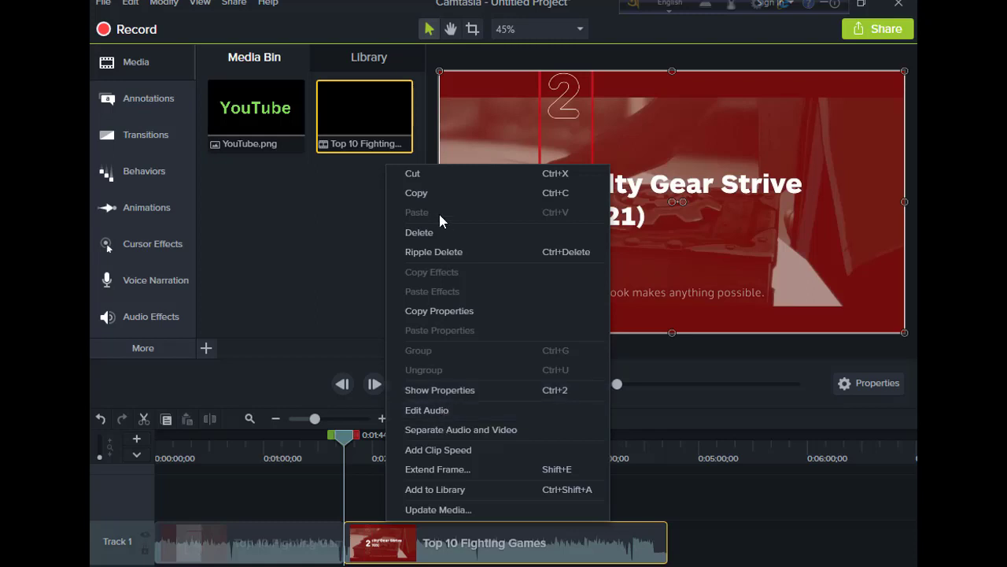
left_click(431, 234)
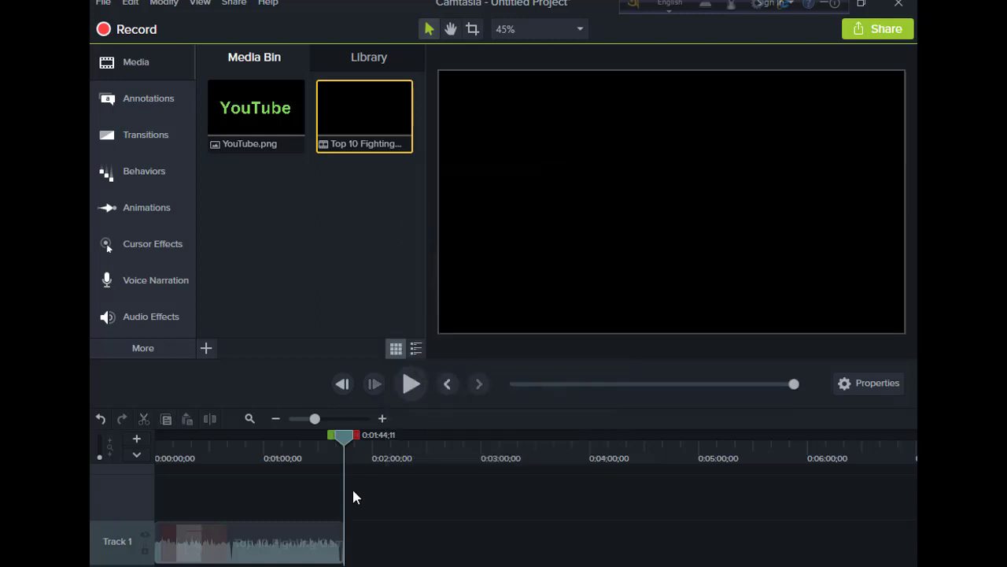
- Cut off the short opening piece of the game clip and slide the rest to 0:00
left_click_drag(347, 436, 145, 501)
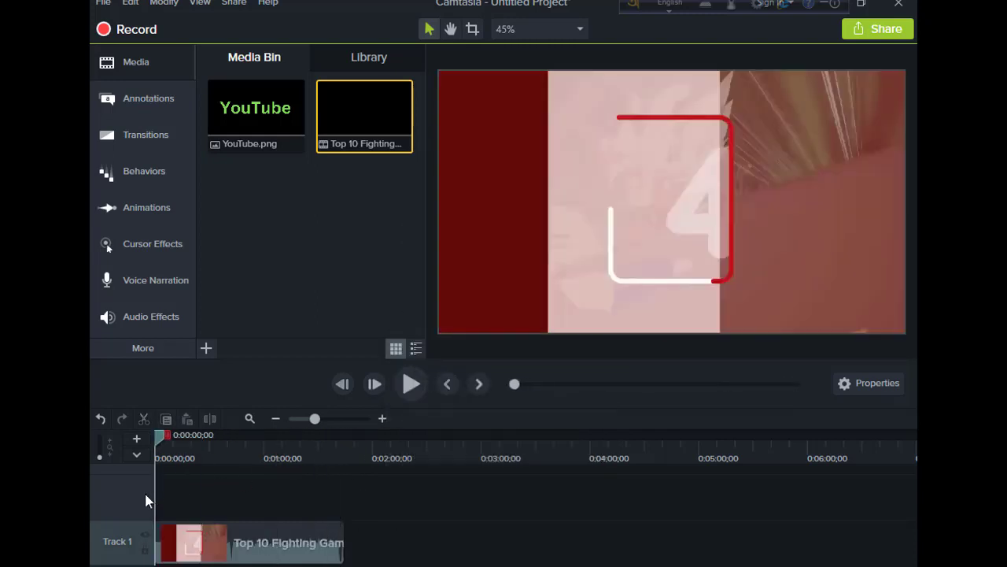
left_click_drag(162, 443, 178, 446)
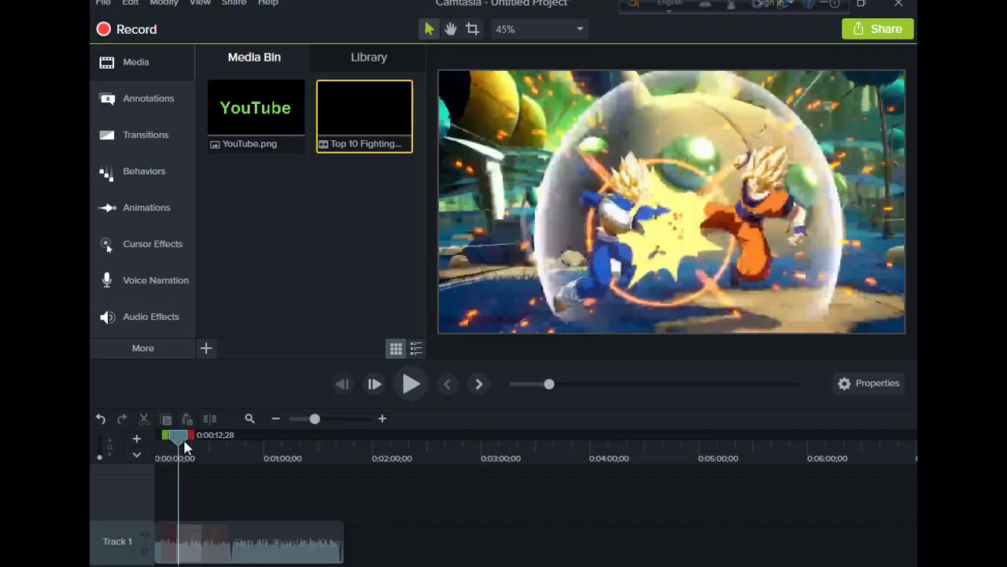
left_click(242, 551)
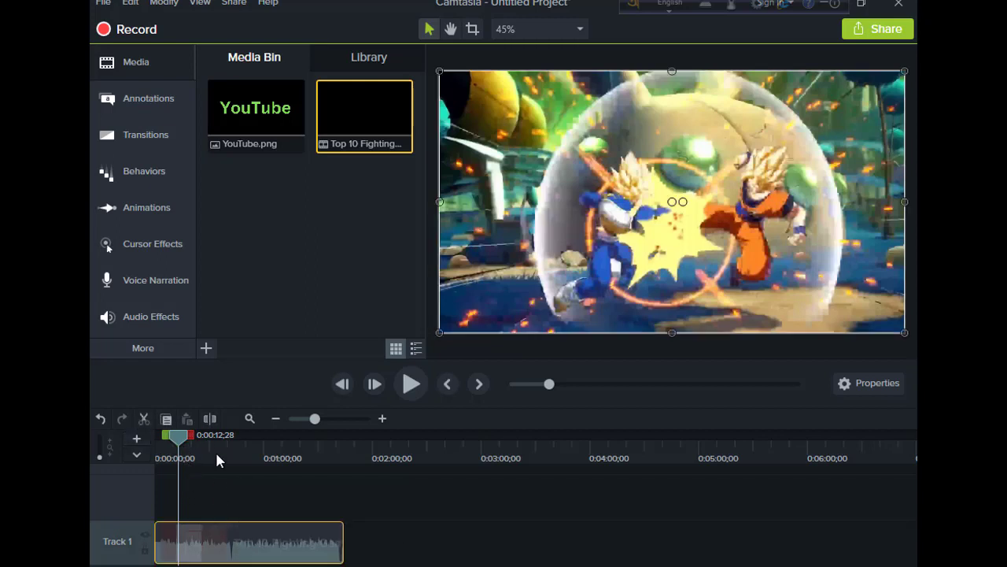
left_click(213, 425)
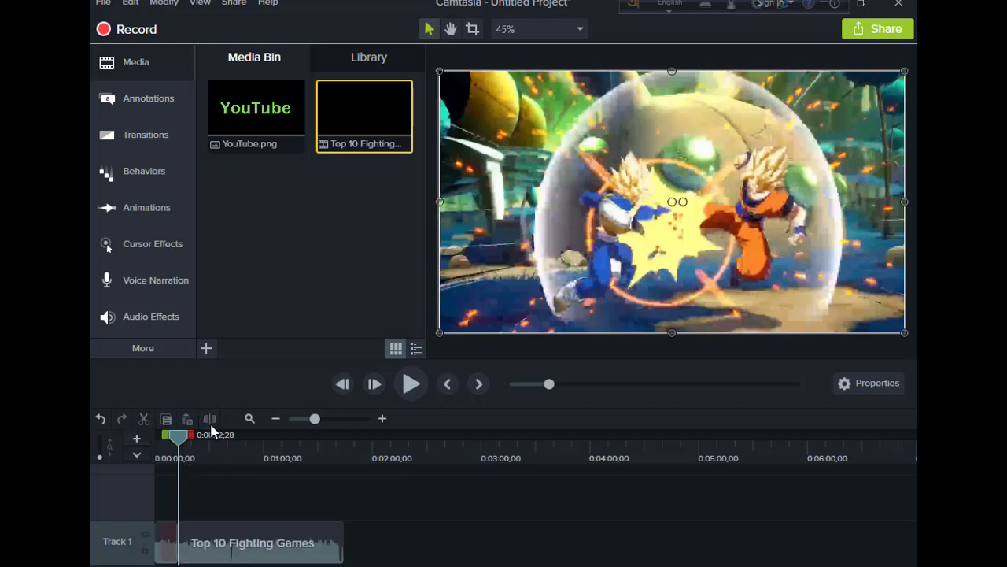
left_click(167, 549)
right_click(167, 549)
left_click(217, 240)
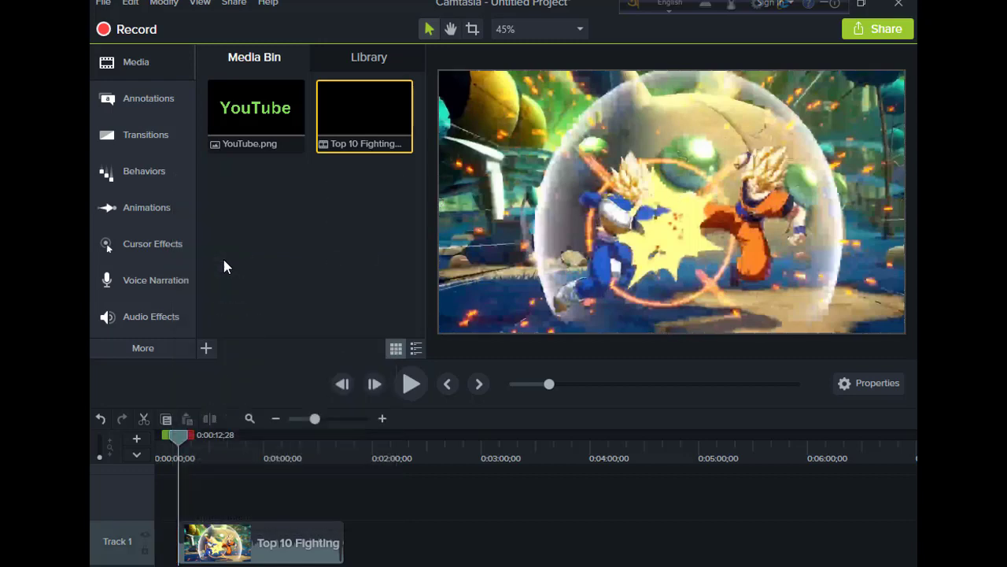
left_click_drag(272, 551, 244, 563)
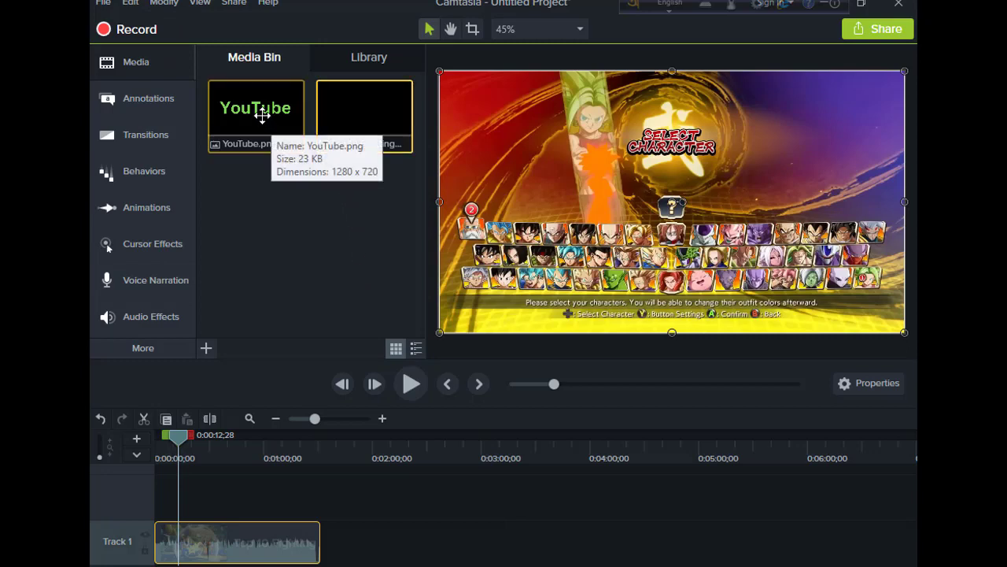
- Add YouTube.png to Track 2 at 0:00, stretched to end with the game clip
double_click(262, 115)
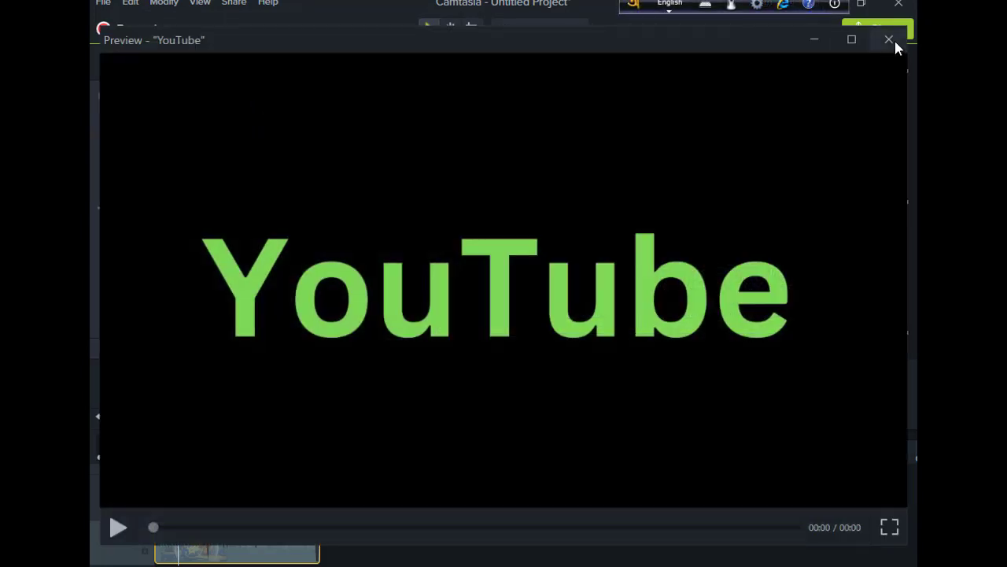
left_click(890, 40)
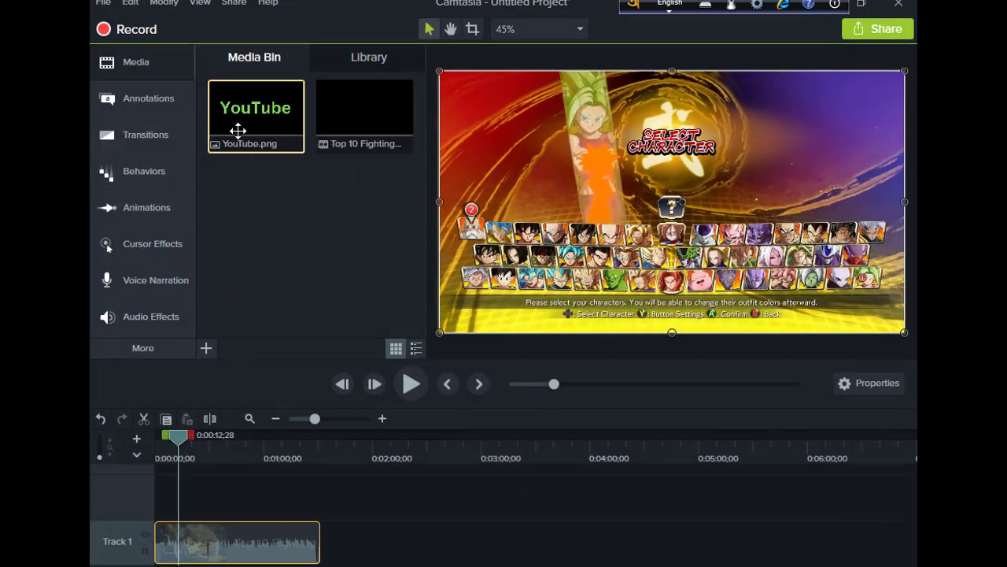
mouse_move(237, 130)
left_mouse_down()
mouse_move(649, 219)
mouse_move(674, 203)
left_mouse_up()
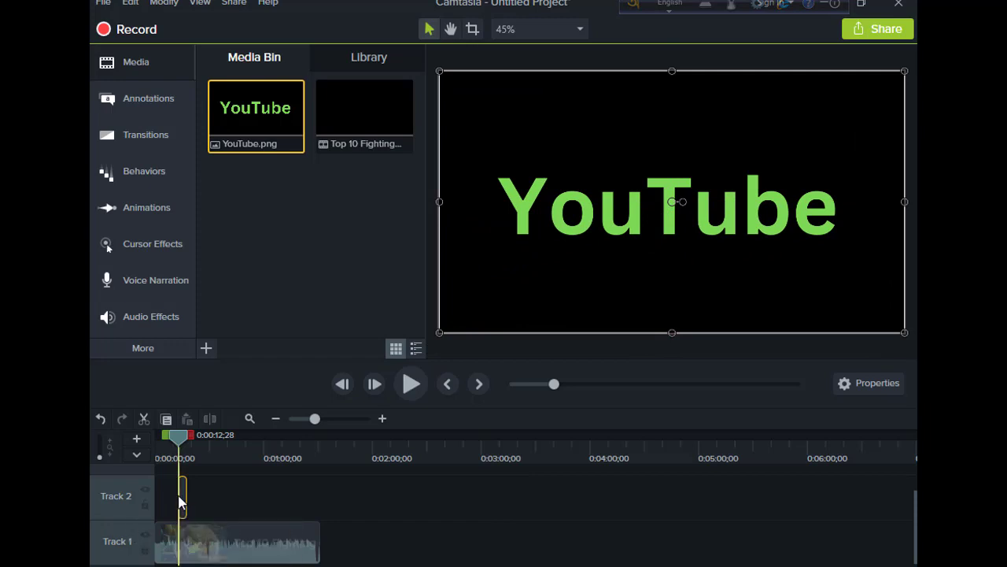
left_click_drag(182, 500, 157, 509)
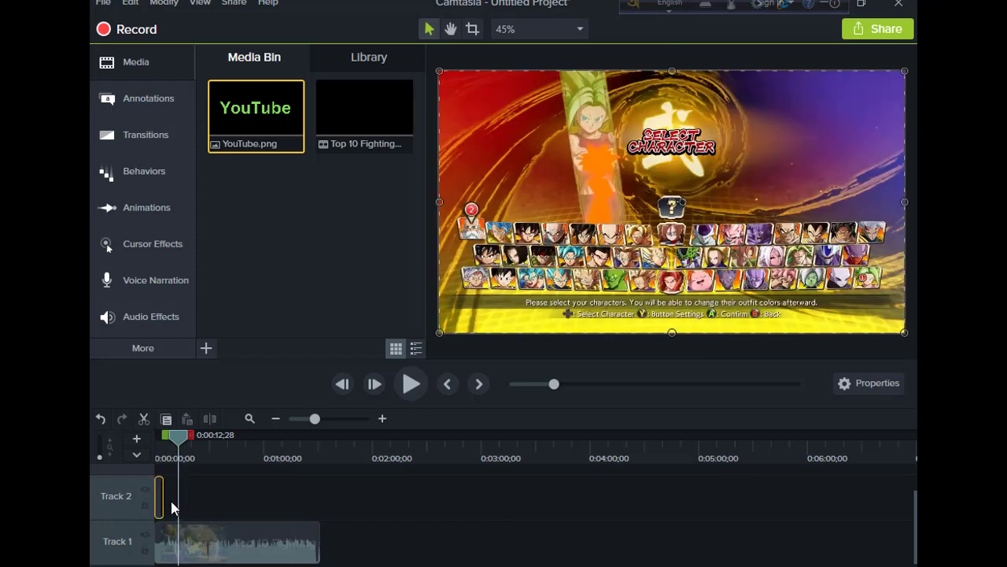
left_click(163, 497)
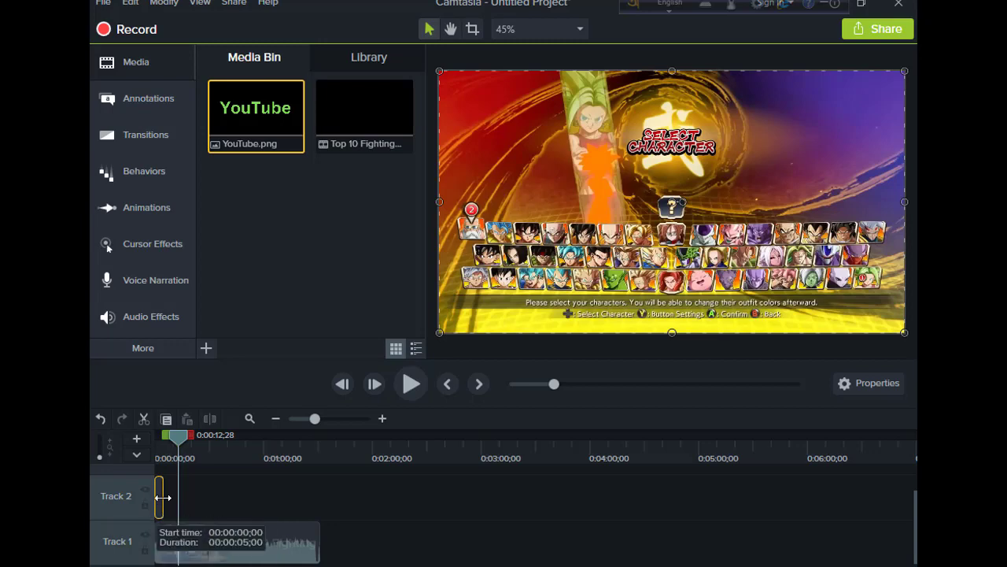
left_click_drag(163, 497, 177, 498)
left_click_drag(198, 497, 305, 517)
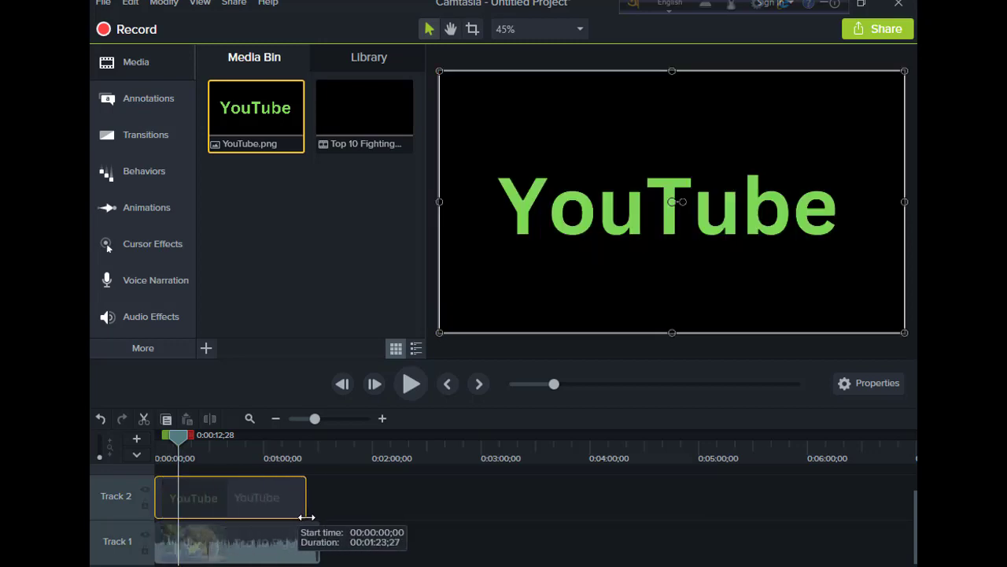
left_click_drag(305, 517, 315, 517)
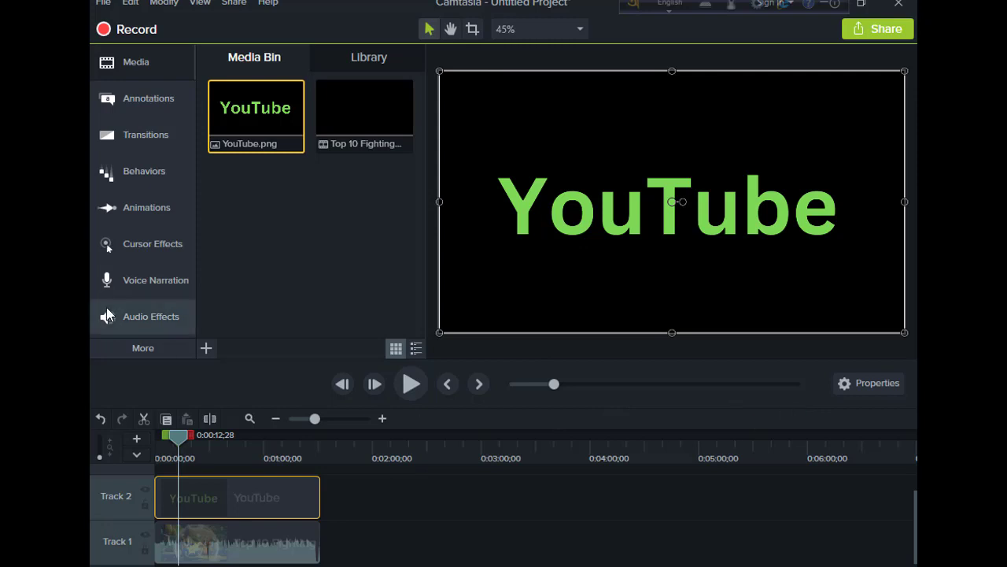
- Drop the Remove a Color visual effect onto the YouTube logo clip and show its Properties
left_click(153, 351)
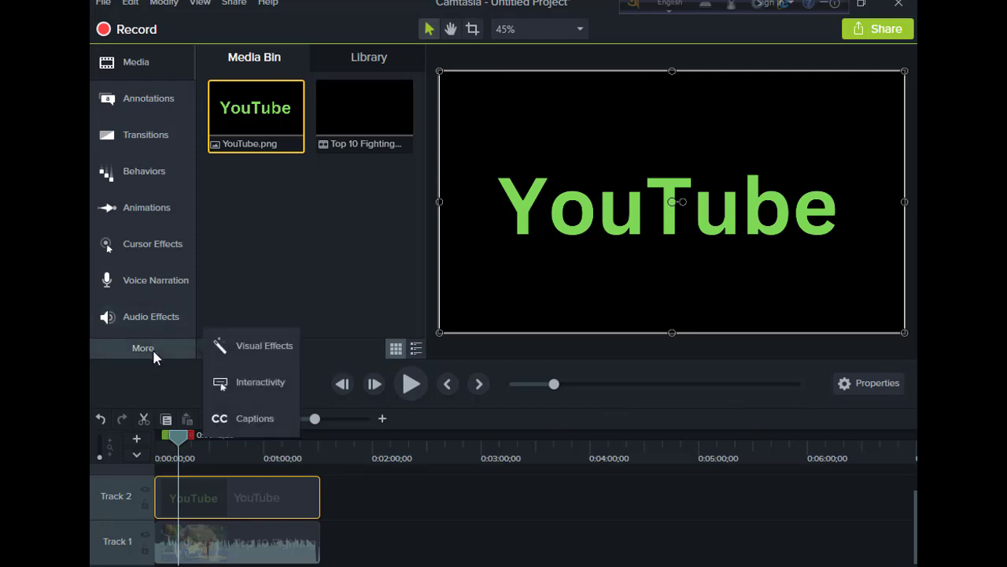
left_click(249, 350)
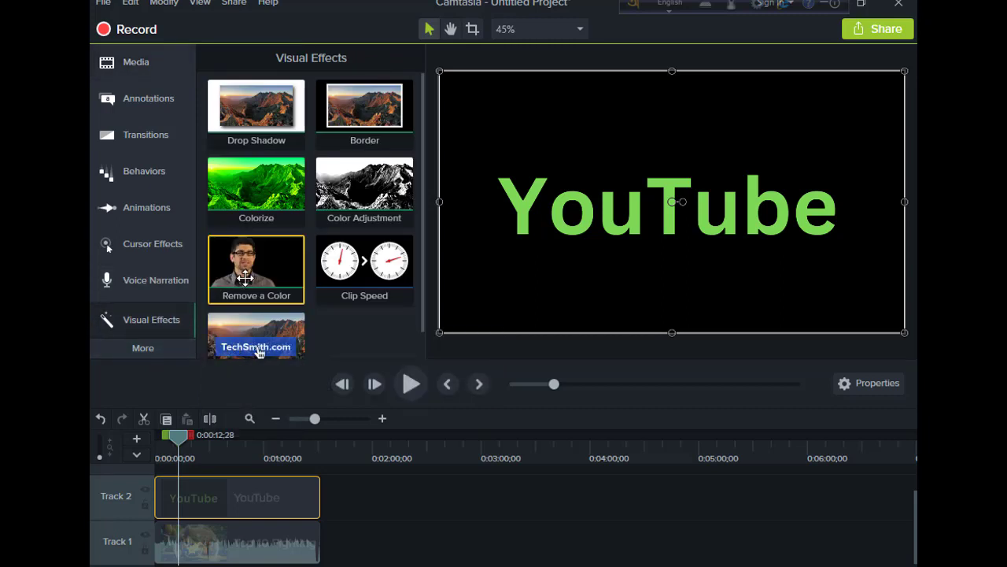
left_click_drag(245, 277, 529, 248)
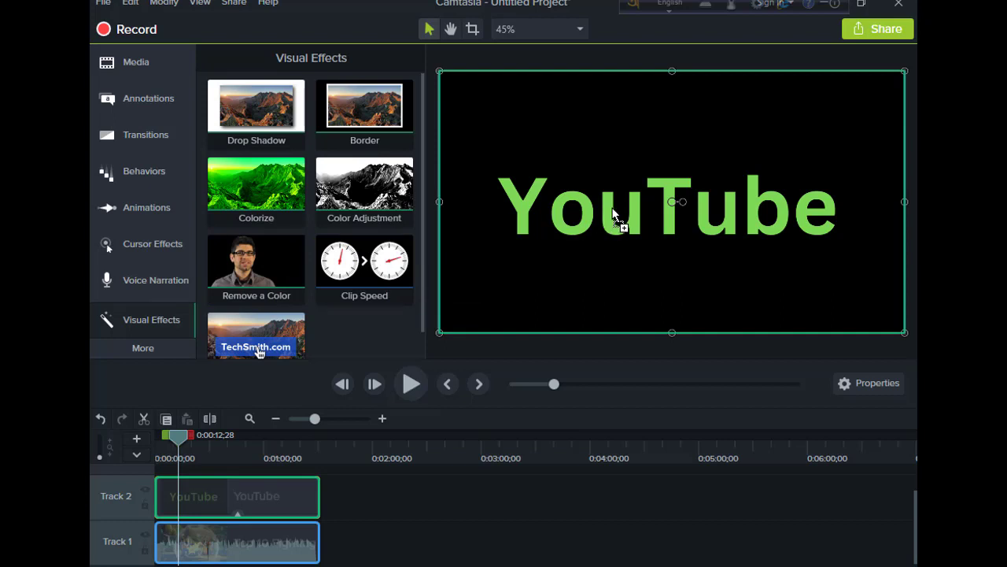
left_click_drag(613, 212, 613, 211)
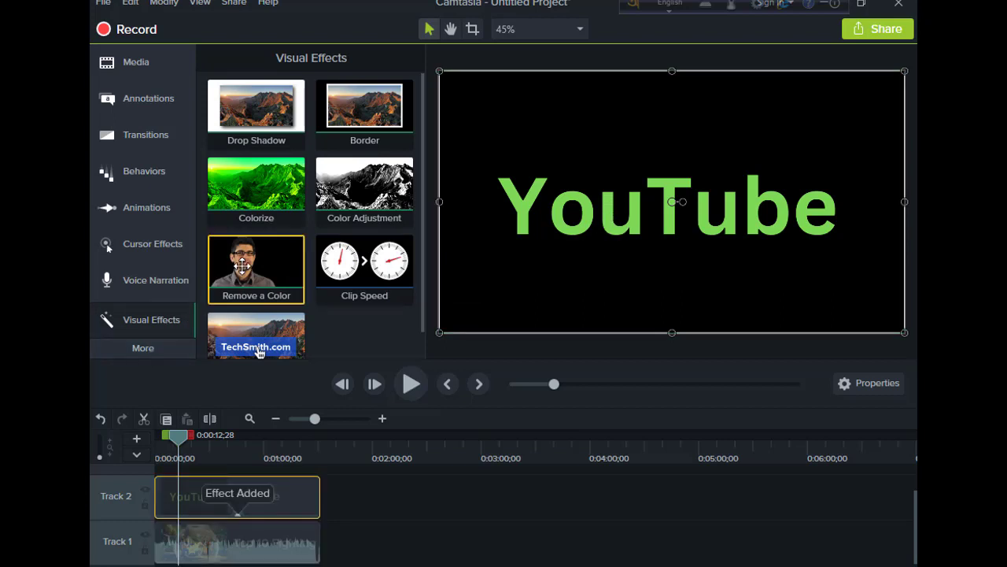
mouse_move(242, 266)
left_mouse_down()
mouse_move(556, 226)
mouse_move(244, 505)
left_mouse_up()
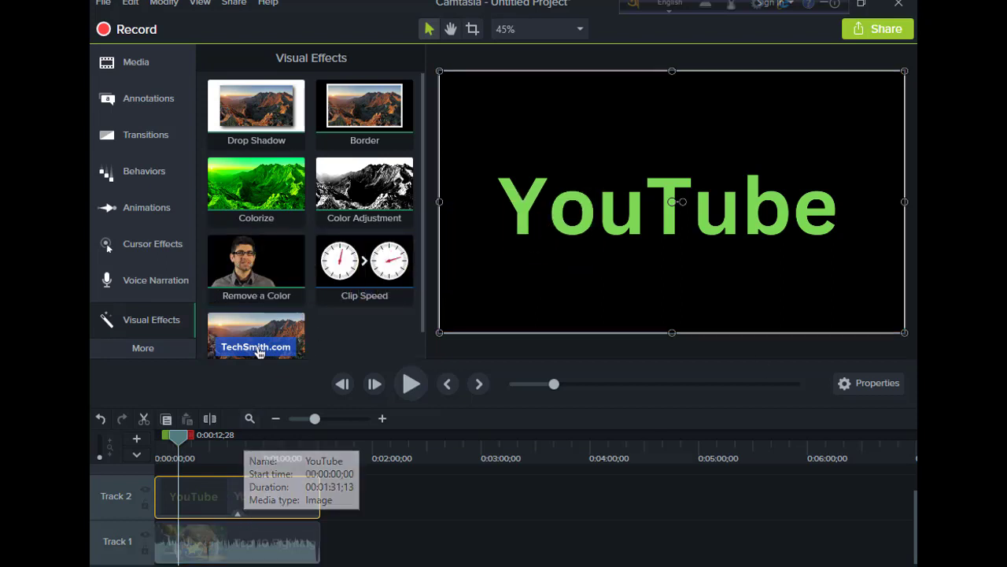
left_click(867, 386)
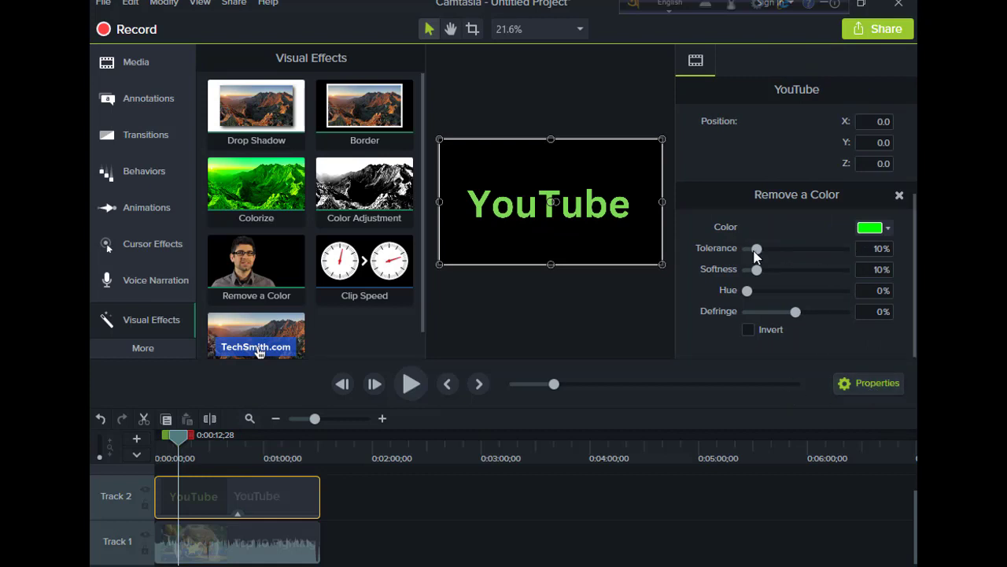
- Set the Remove a Color tolerance to 54% so game footage fills the YouTube letters
left_click_drag(769, 249, 815, 249)
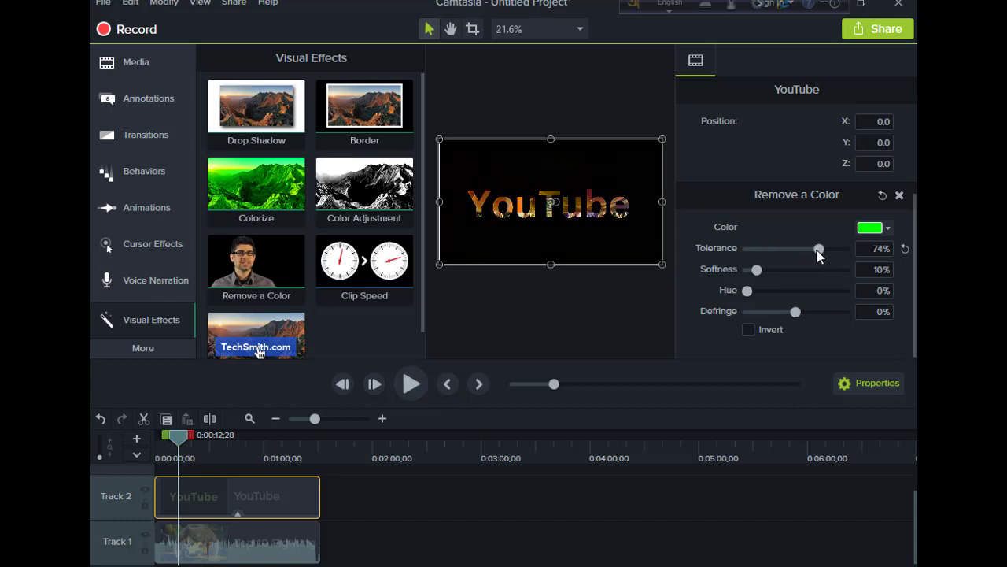
left_click_drag(819, 256, 815, 259)
left_click_drag(801, 255, 797, 255)
left_click(887, 386)
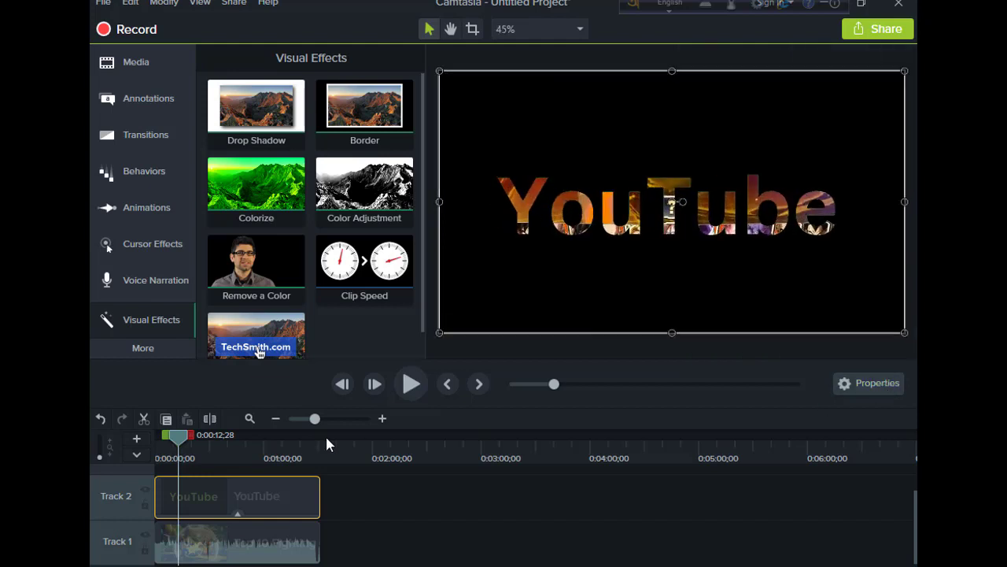
left_click_drag(171, 440, 155, 446)
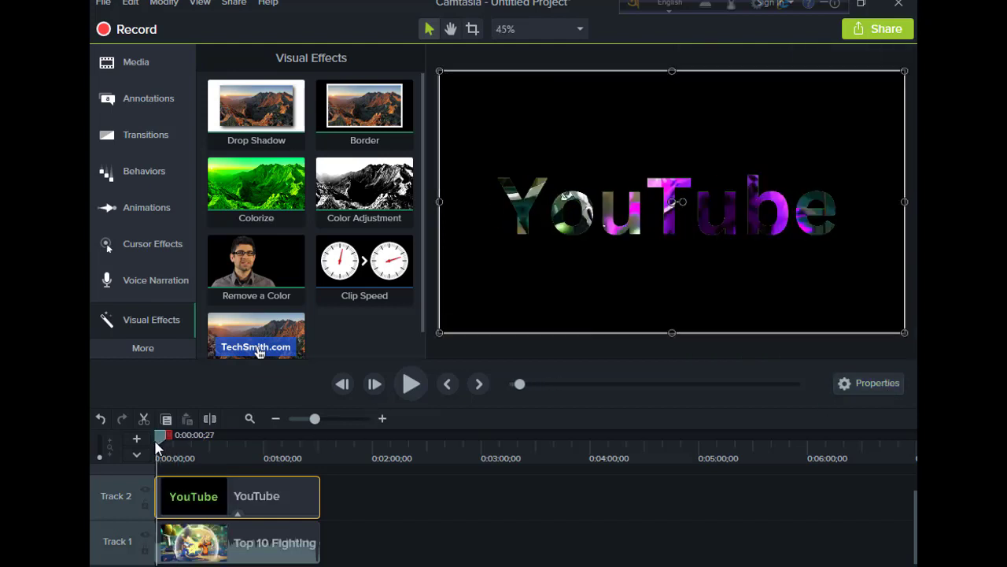
left_click(412, 385)
left_click(411, 386)
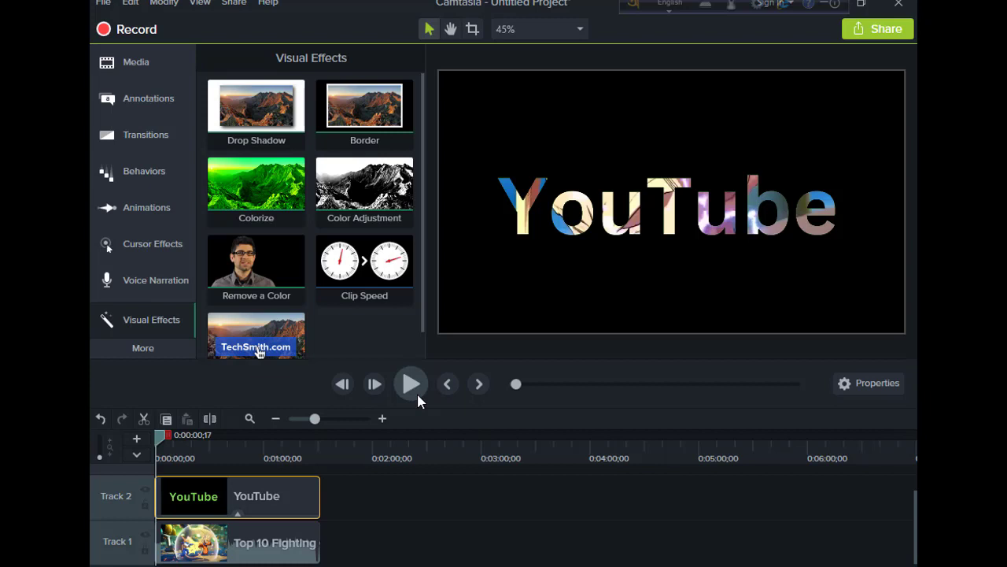
- Separate the game clip's audio, delete the audio clip, and play back the keyed result
right_click(244, 548)
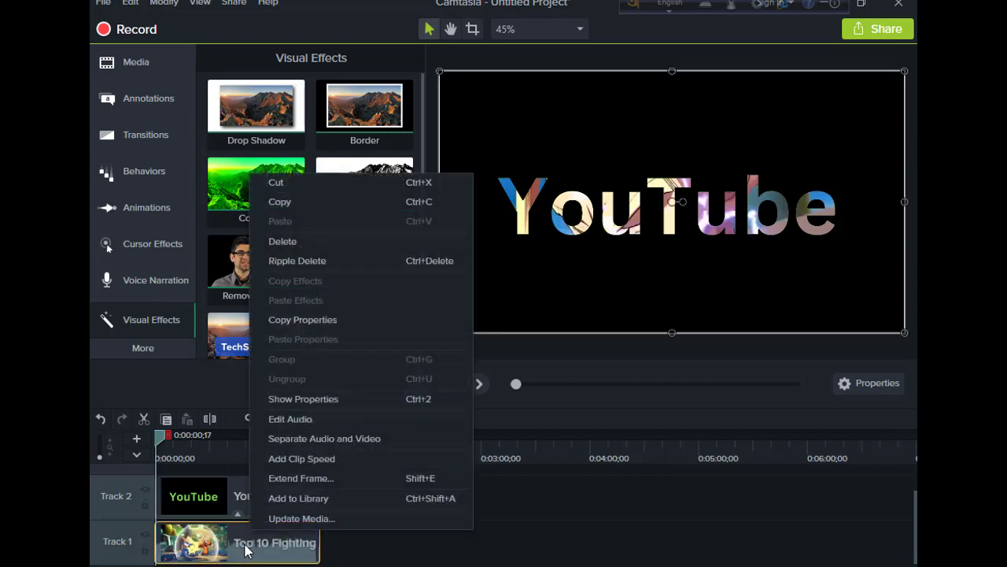
left_click(321, 439)
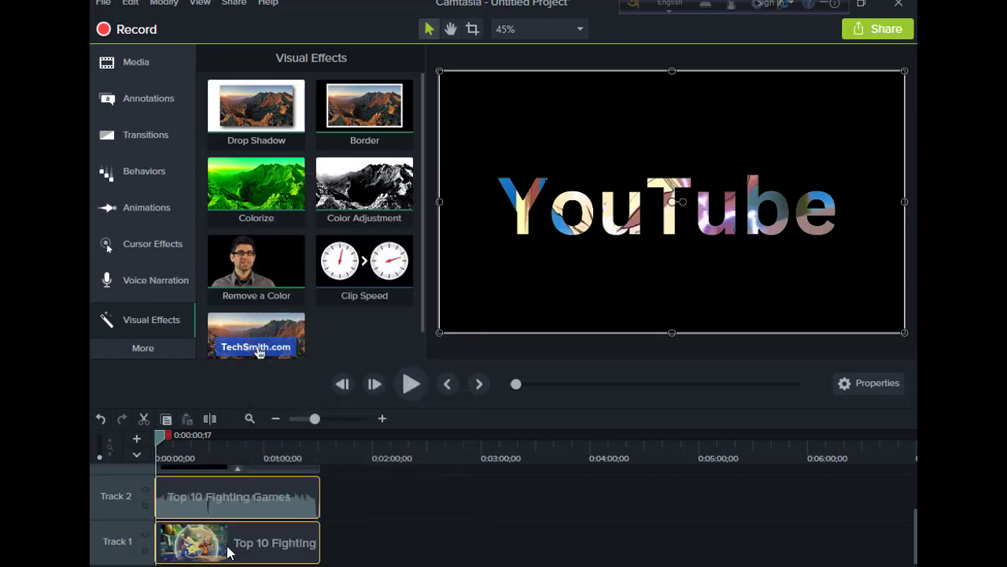
left_click(181, 496)
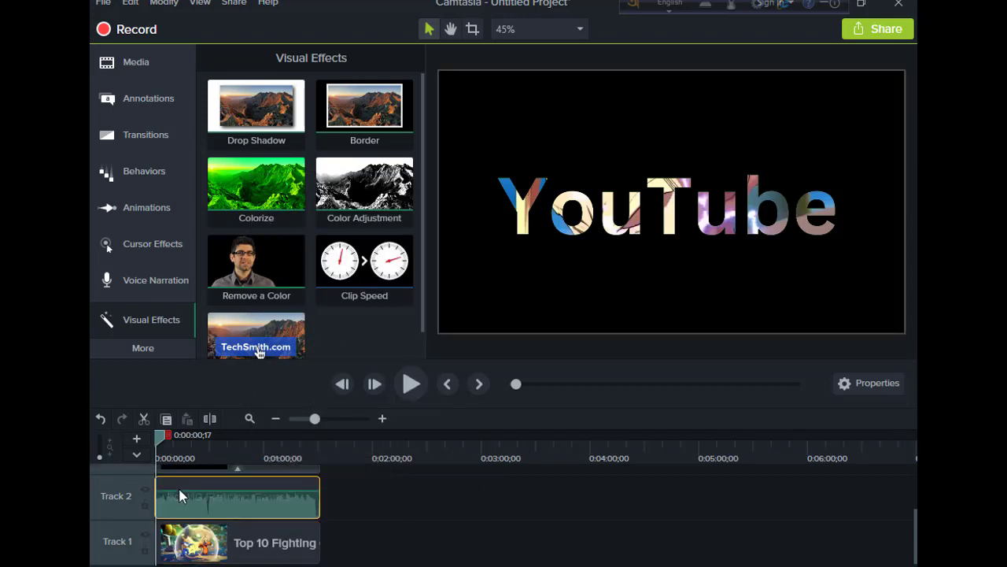
right_click(181, 496)
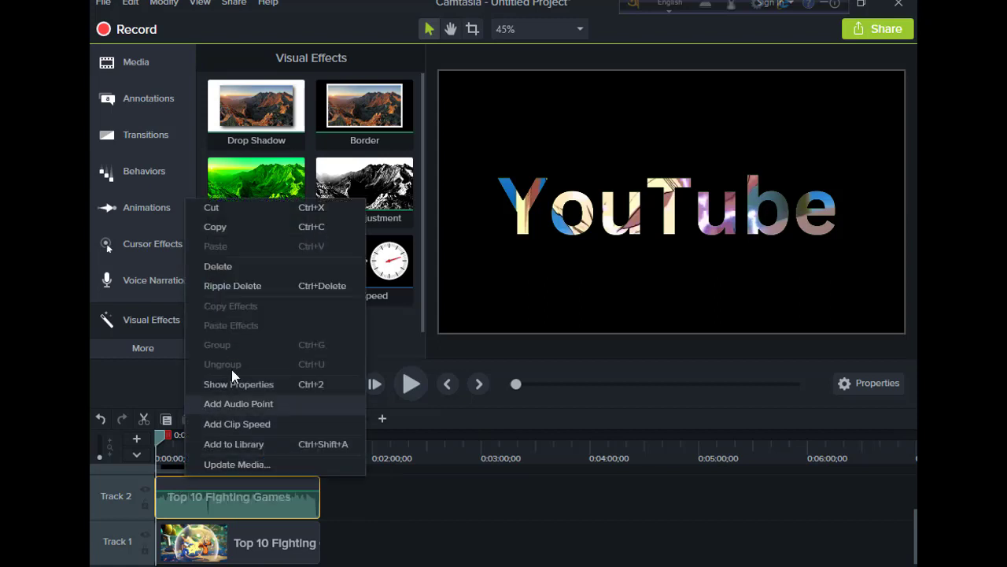
left_click(234, 267)
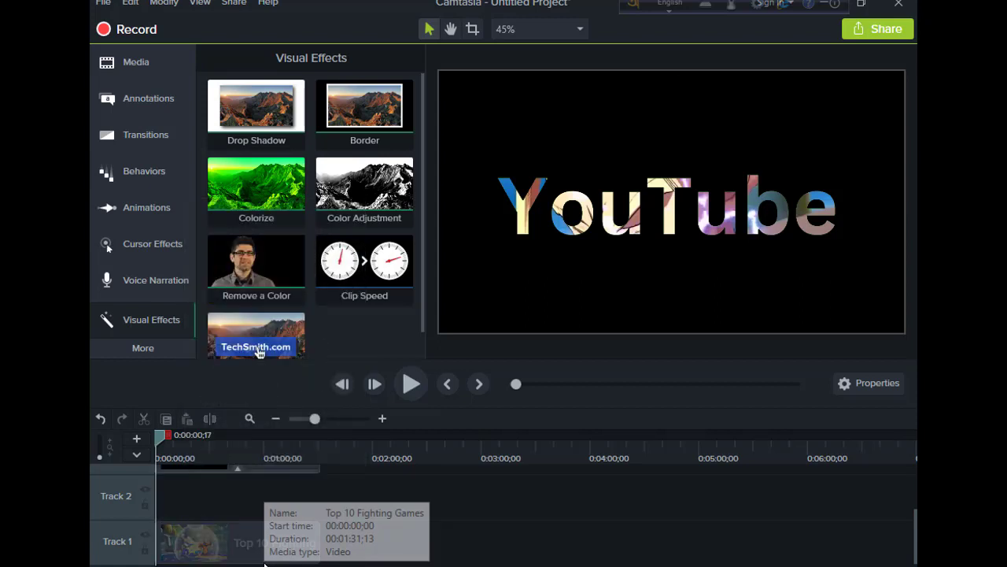
left_click(411, 384)
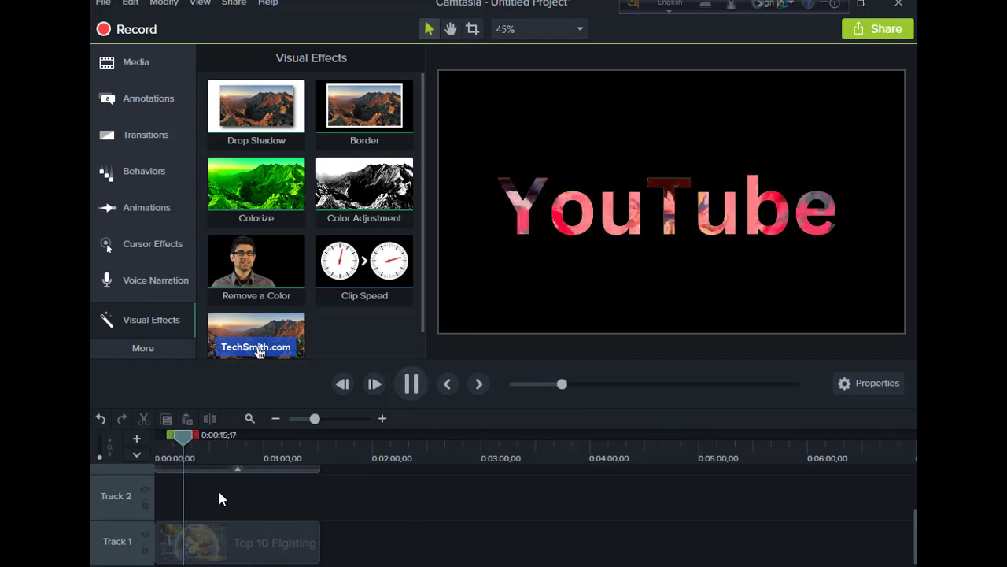
- Pause playback and drag the YouTube logo clip from Track 2 down to Track 3
key("space")
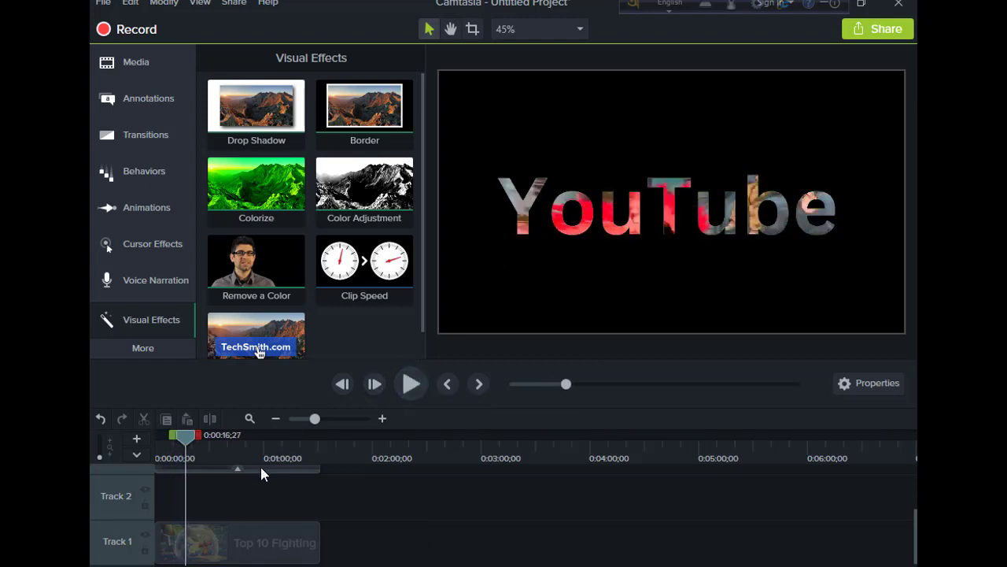
left_click(262, 469)
left_click_drag(260, 468, 252, 540)
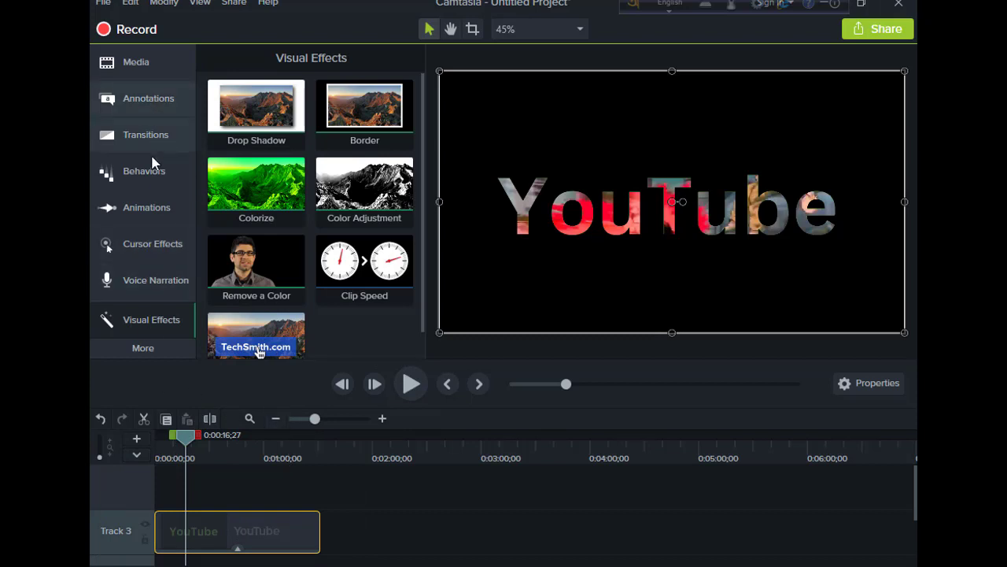
- Add Zoom-n-Pan zooms to the logo: 108% at 0:00, 114% at 3;17, 129% at 10;21
left_click(131, 207)
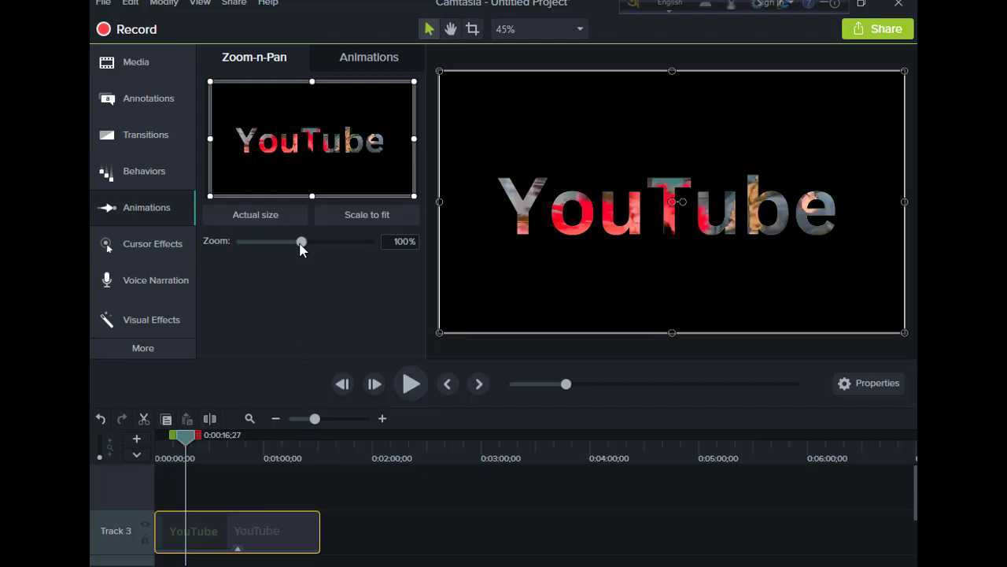
left_click_drag(186, 436, 157, 436)
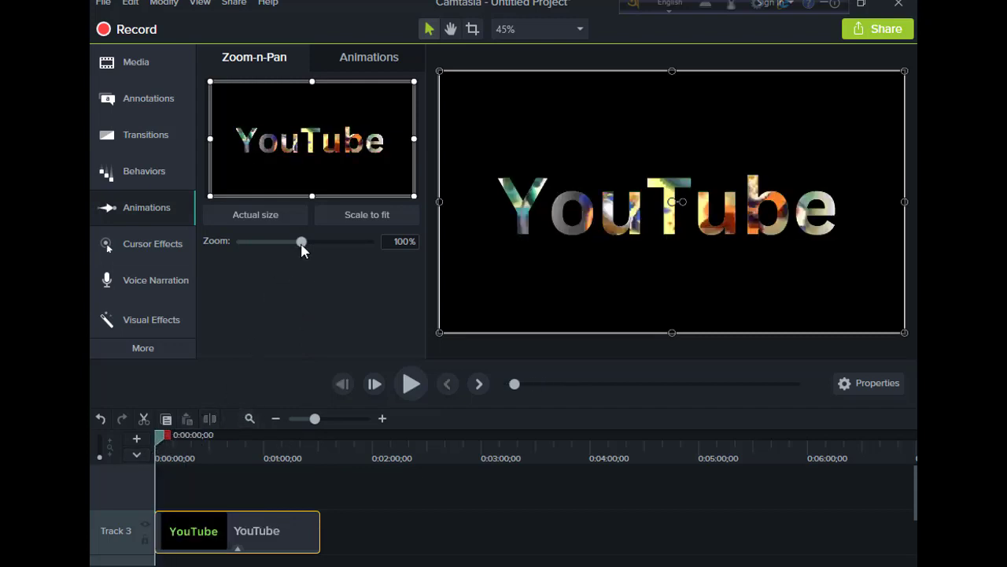
left_click_drag(301, 246, 306, 248)
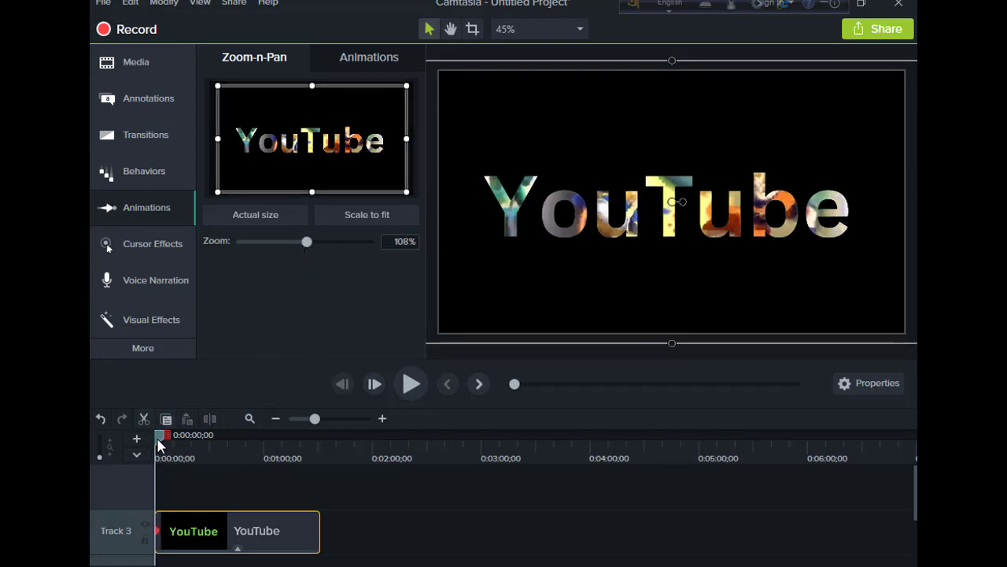
left_click_drag(157, 446, 163, 443)
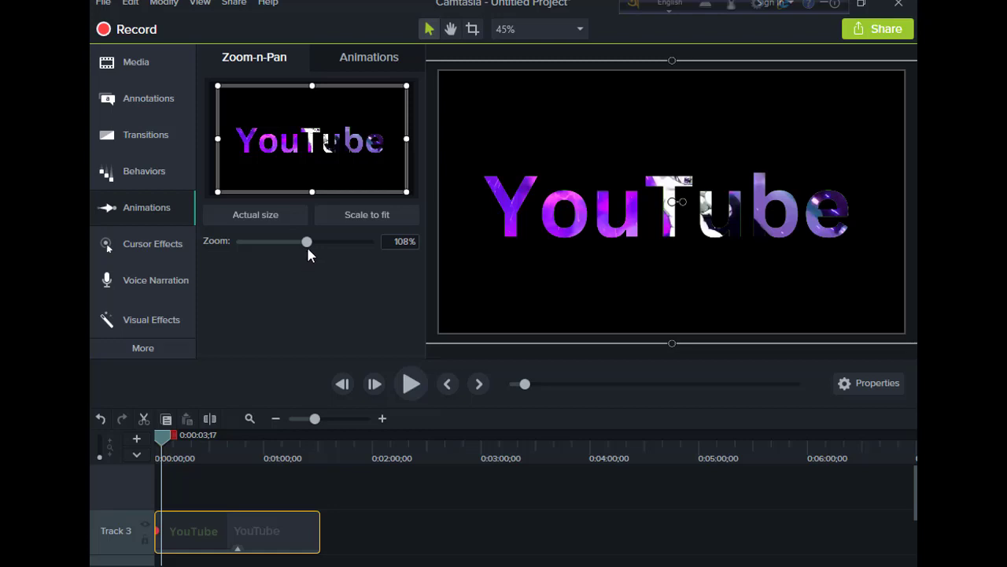
left_click_drag(307, 243, 311, 242)
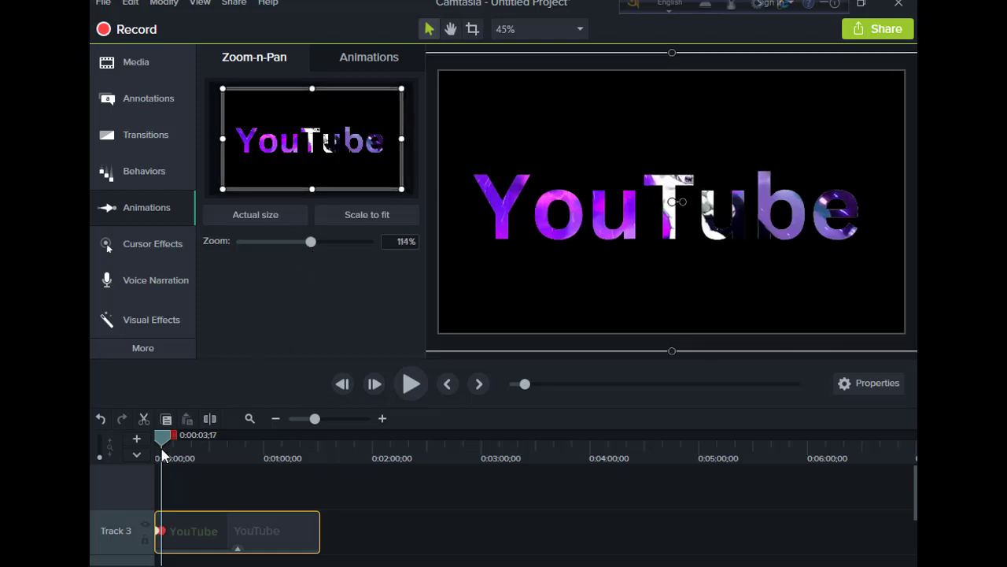
left_click_drag(163, 446, 175, 439)
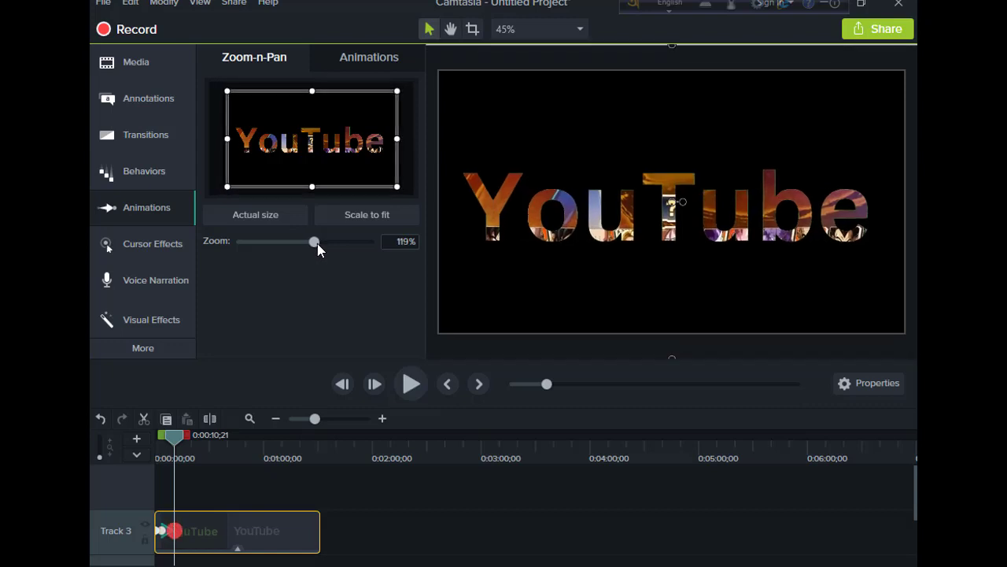
left_click_drag(311, 242, 320, 242)
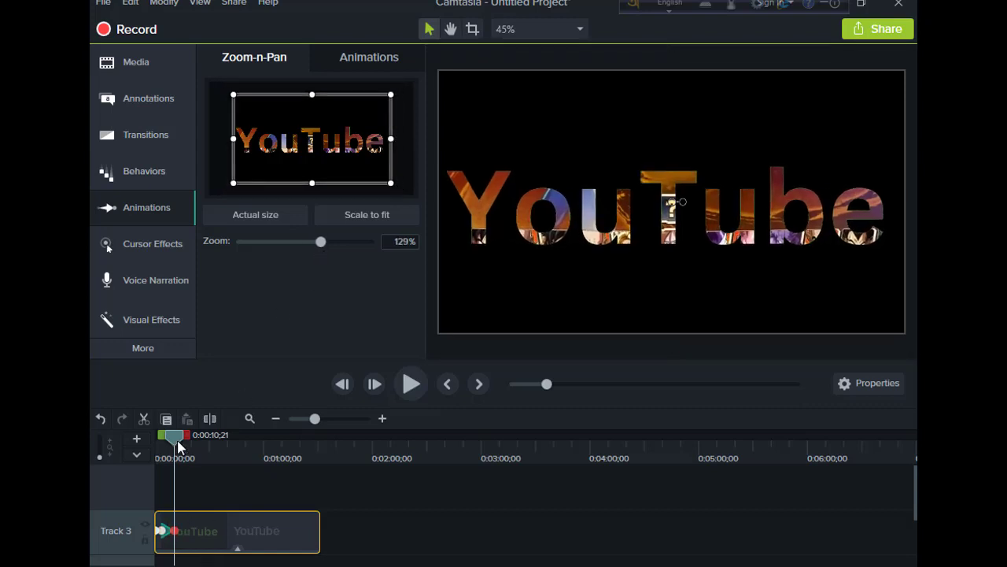
- Scrub through the logo clip to check the zoom animation, returning to the start
left_click_drag(177, 446, 188, 441)
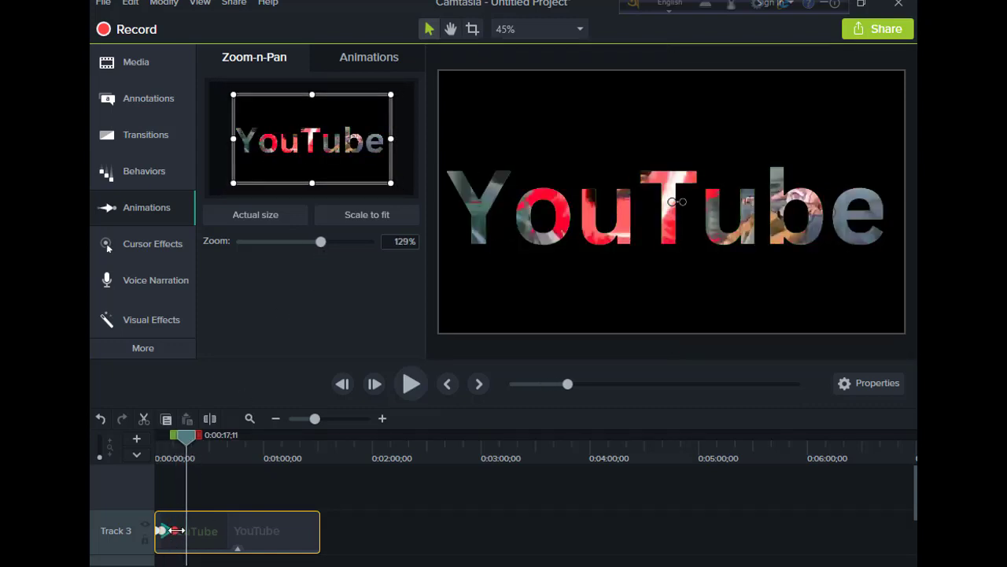
left_click(177, 530)
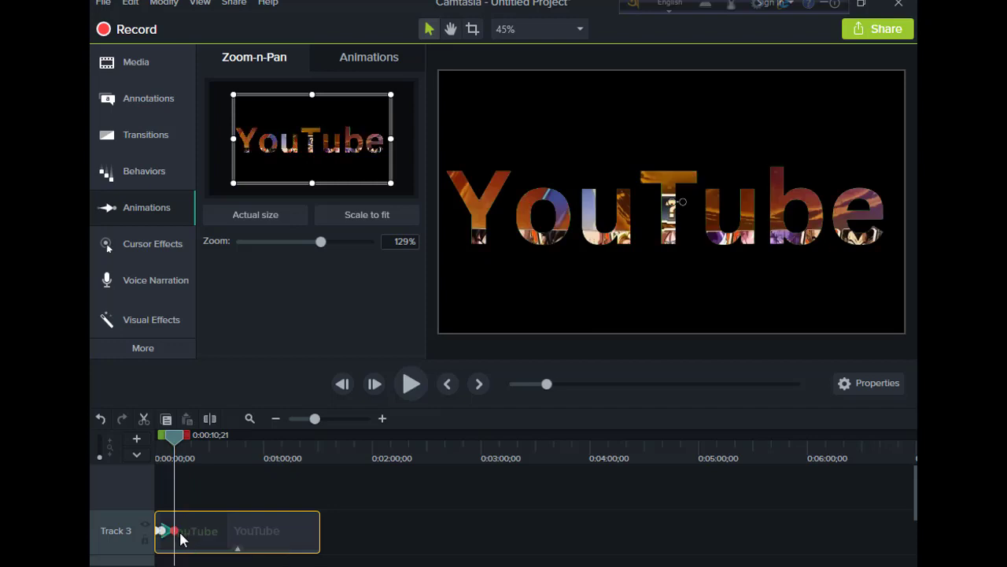
left_click(176, 450)
left_click_drag(176, 450, 192, 450)
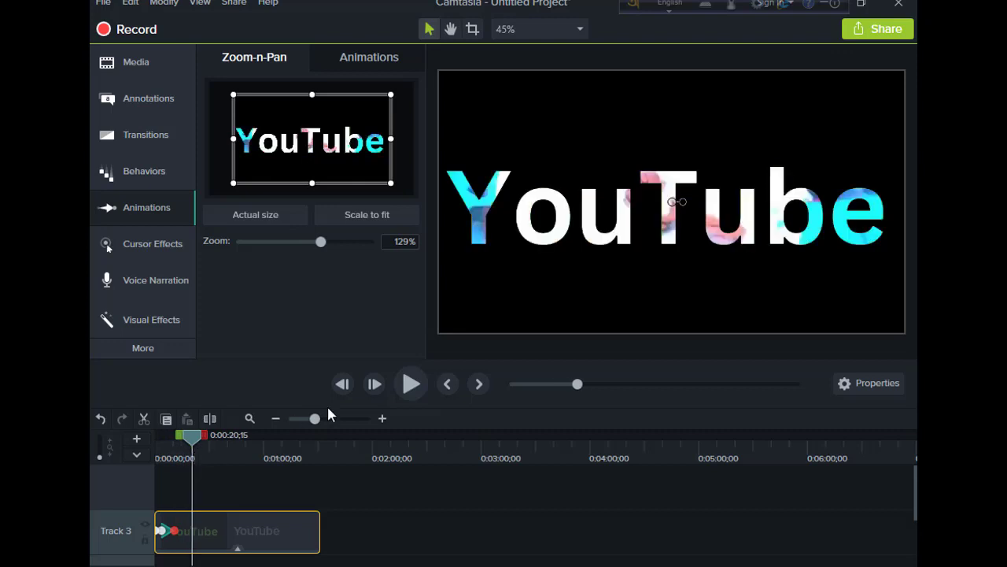
left_click(529, 385)
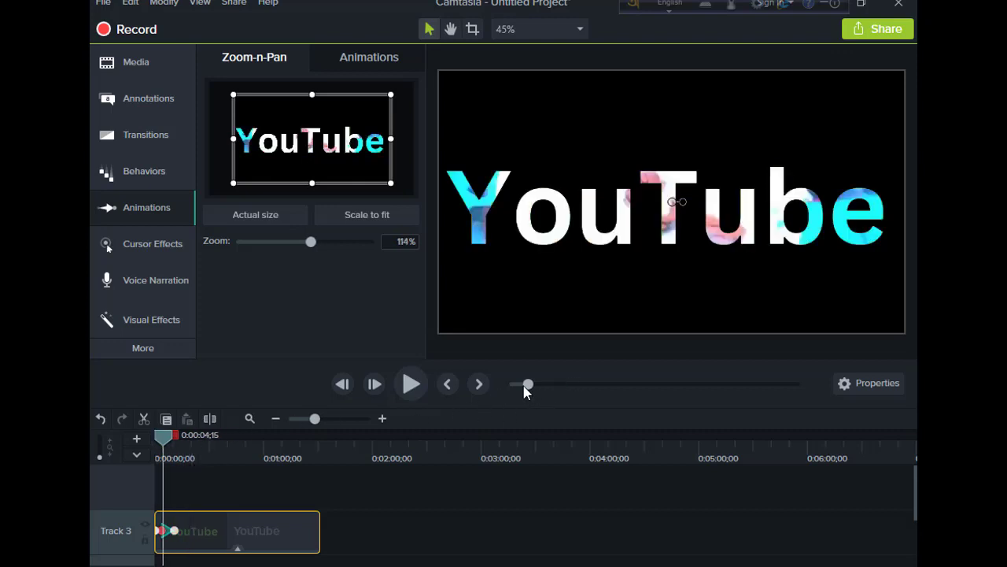
left_click(516, 384)
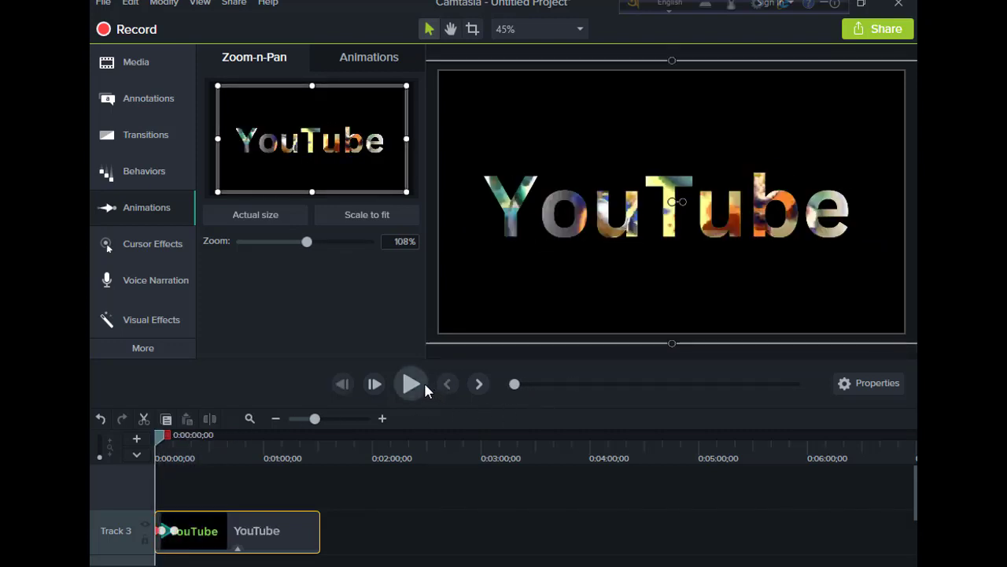
left_click(410, 384)
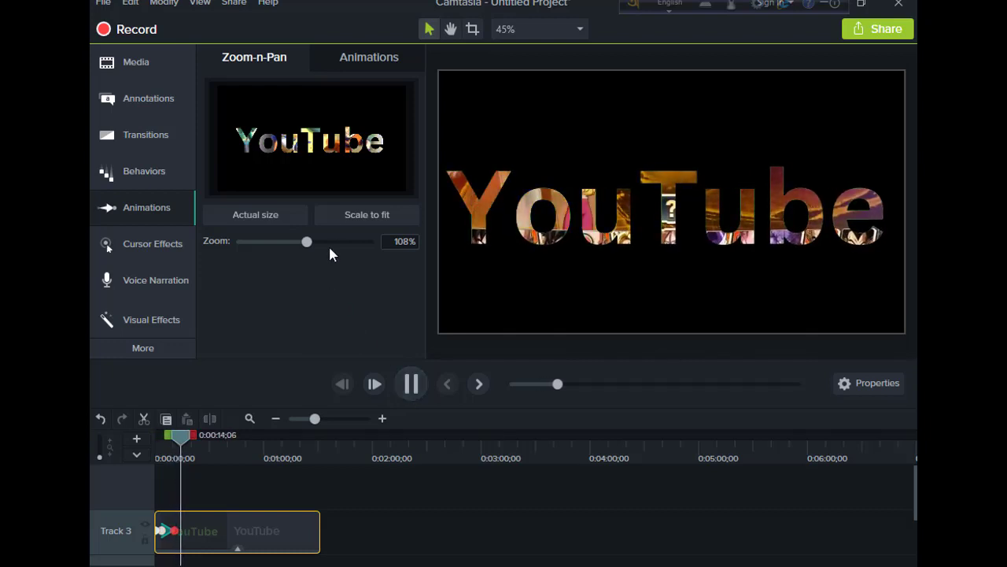
- Pause the preview and lengthen the zoom animation arrow on the YouTube logo clip
left_click(343, 222)
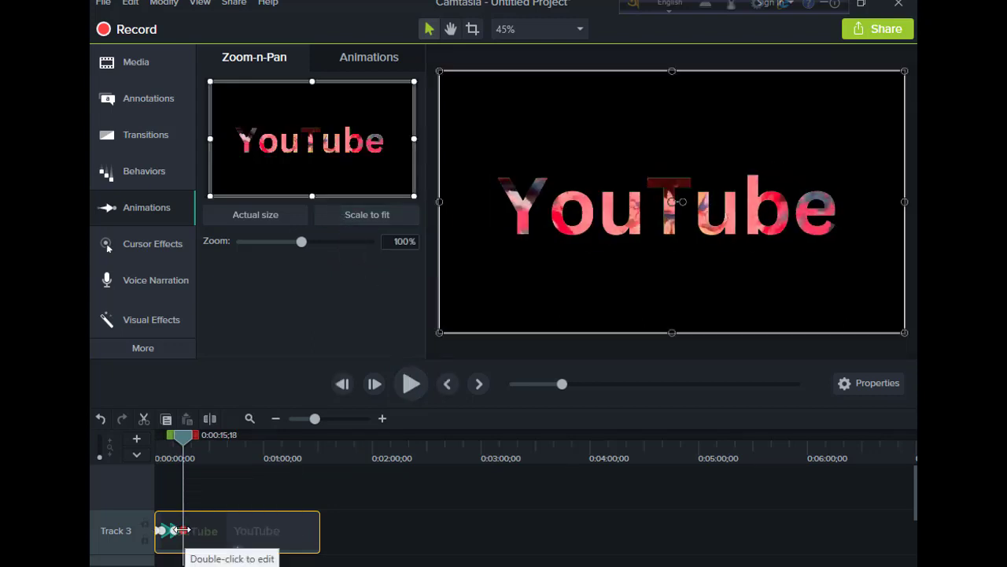
left_click_drag(186, 530, 205, 533)
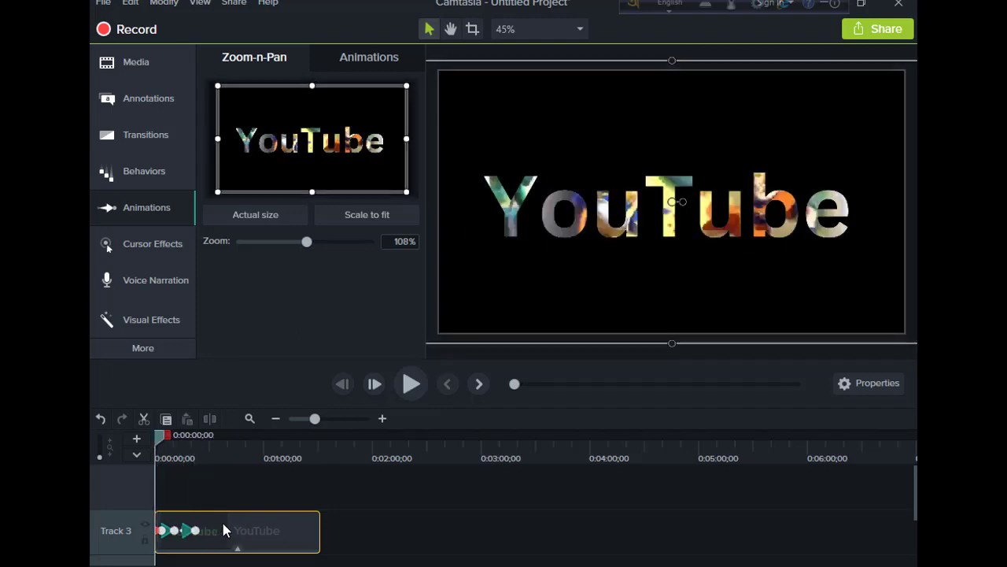
mouse_move(189, 529)
left_mouse_down()
mouse_move(246, 533)
mouse_move(237, 546)
left_mouse_up()
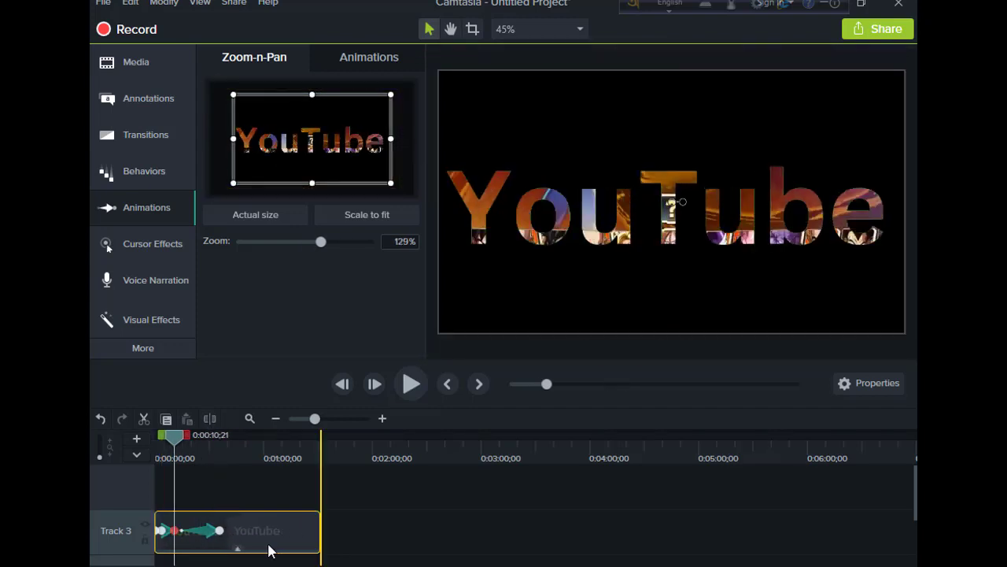
- Reset to scale to fit, set the logo zoom to 116%, and replay from the start
left_click_drag(323, 245, 324, 246)
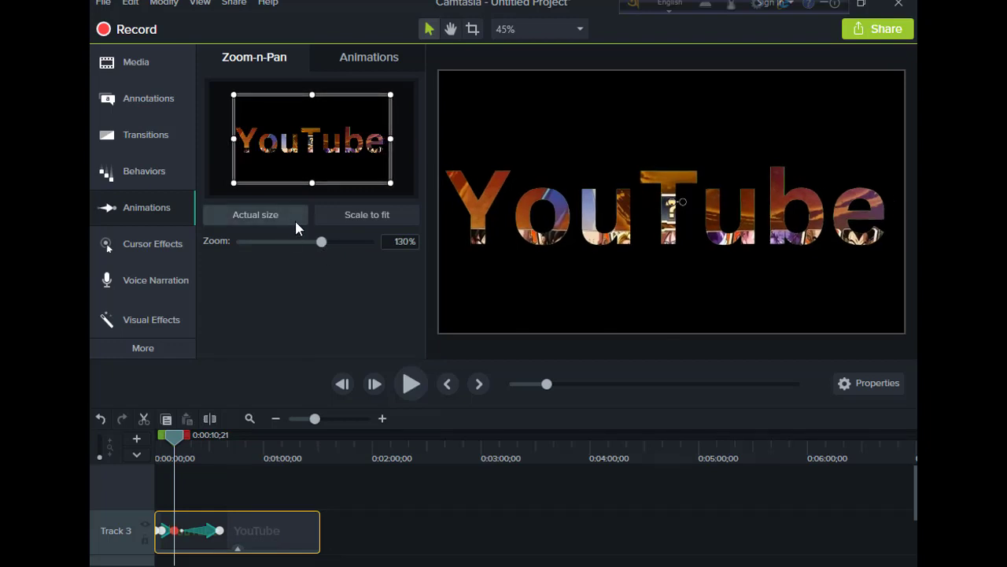
left_click(388, 223)
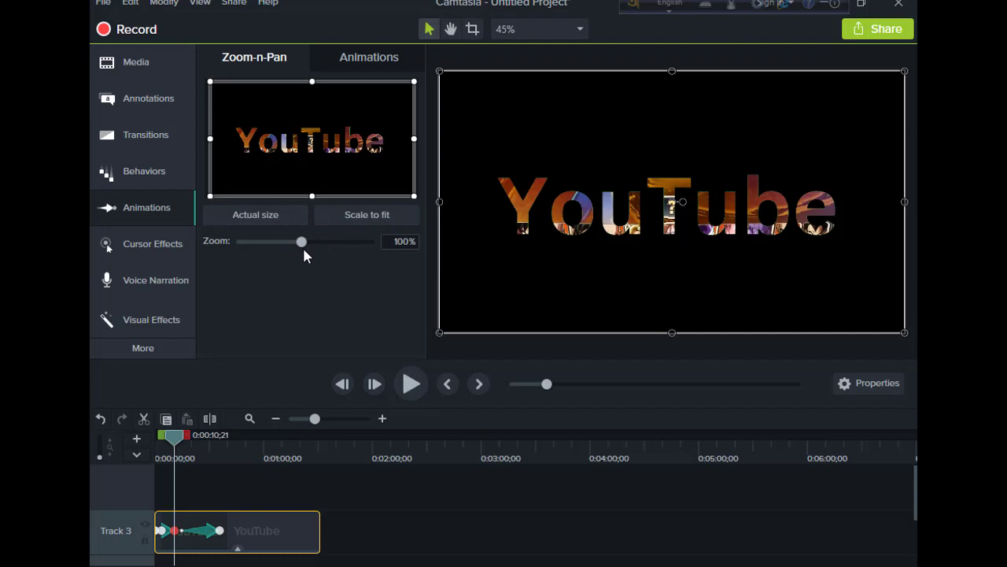
left_click_drag(302, 243, 313, 242)
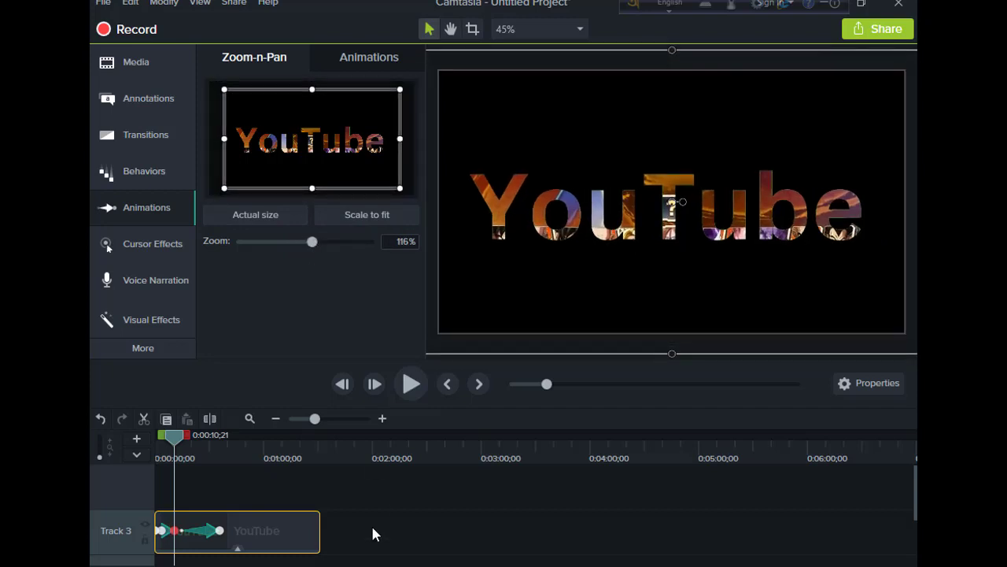
left_click(515, 385)
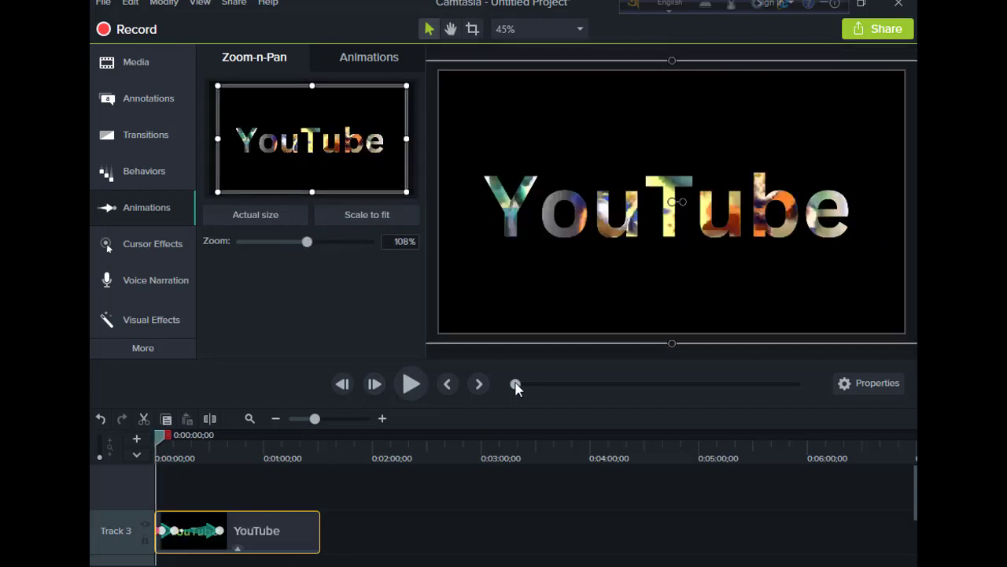
- Replay the zooming YouTube logo animation with fighting-game footage, then stop the recording
left_click(412, 383)
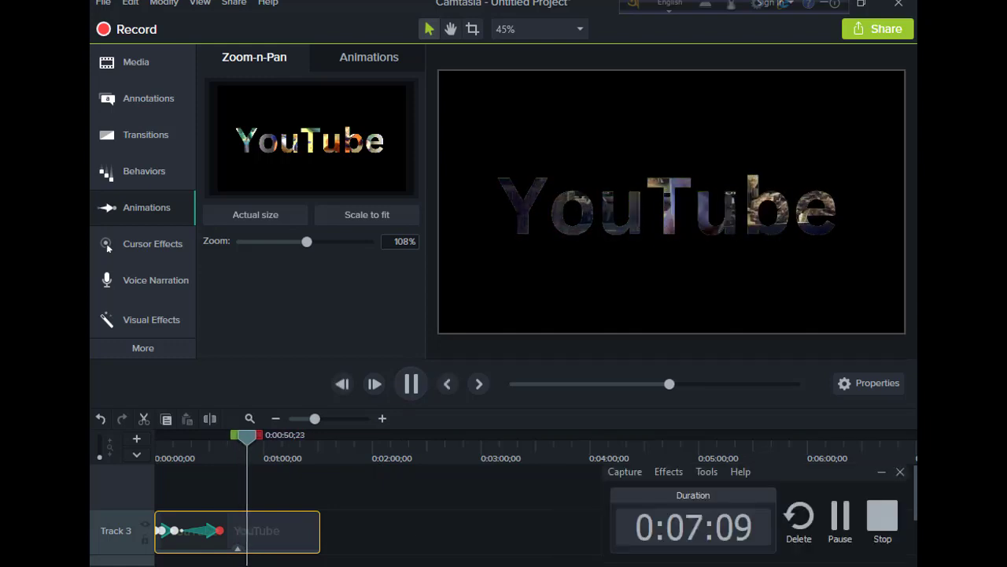
left_click(883, 516)
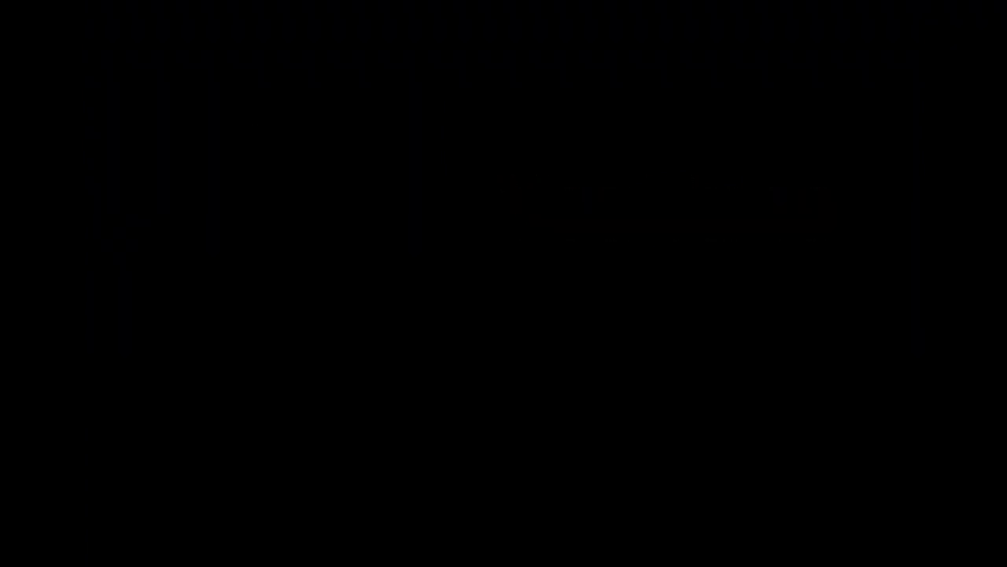